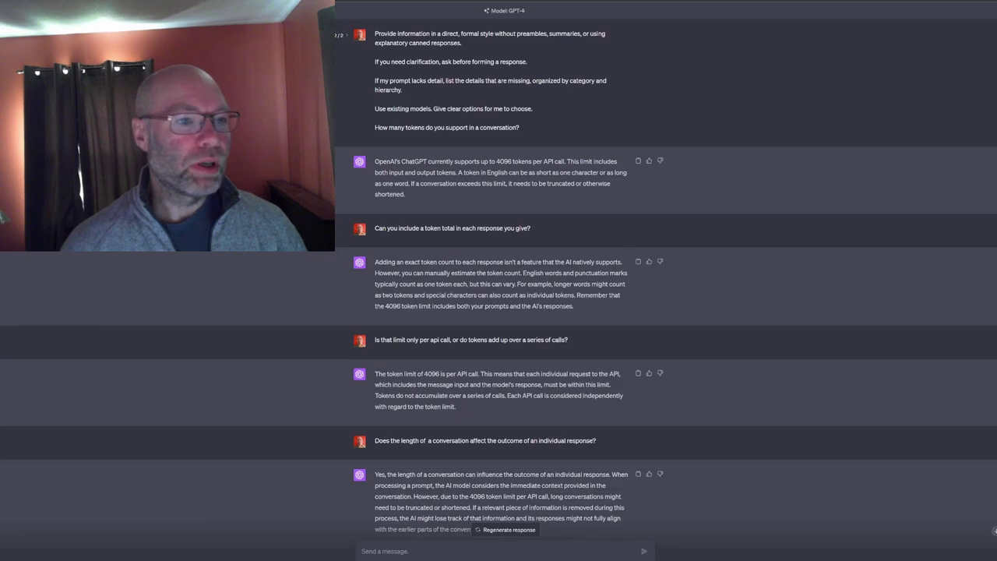
Start a new chat and view the model options for GPT-4 and GPT-3.5.
key(ctrl+shift+o)
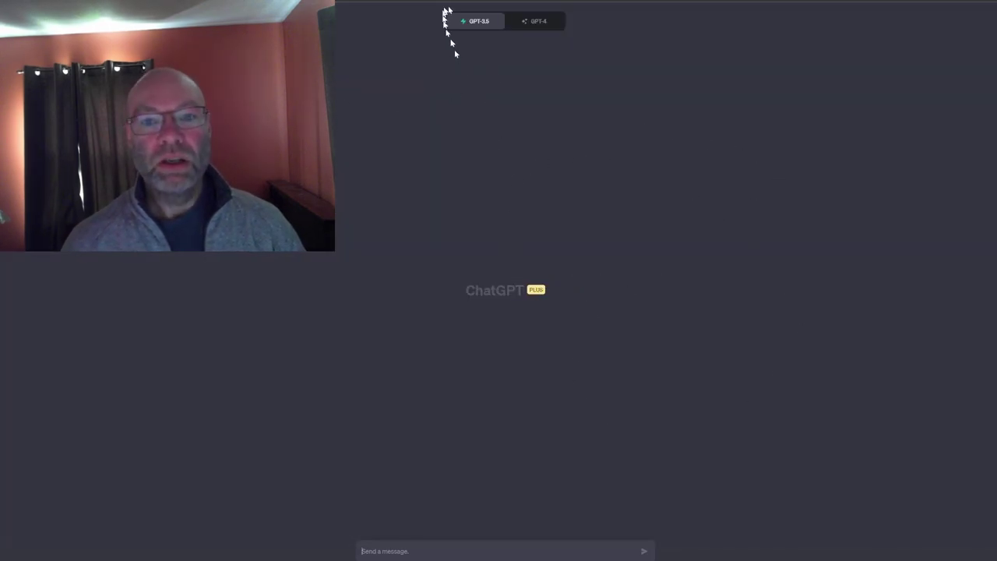
click(553, 27)
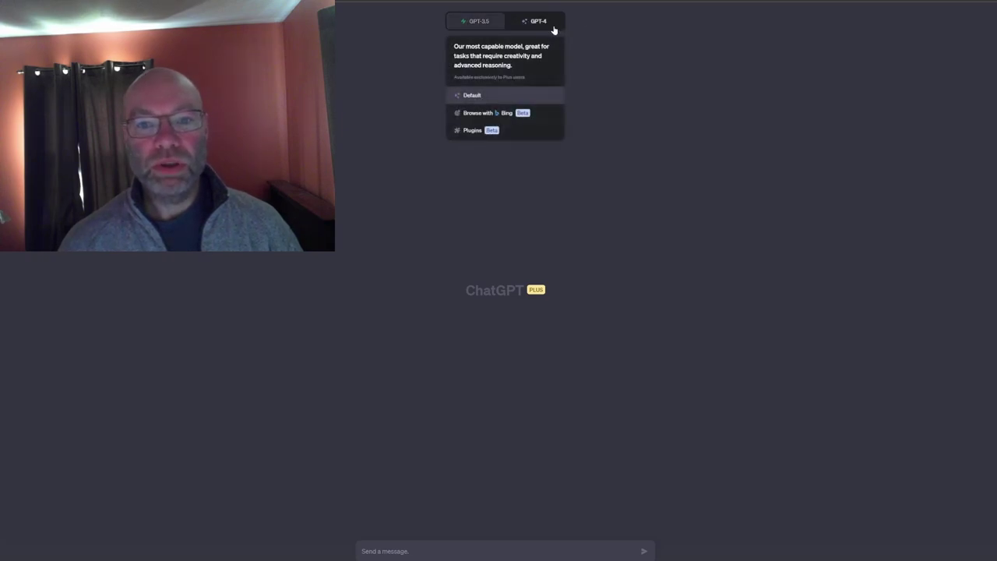
click(487, 29)
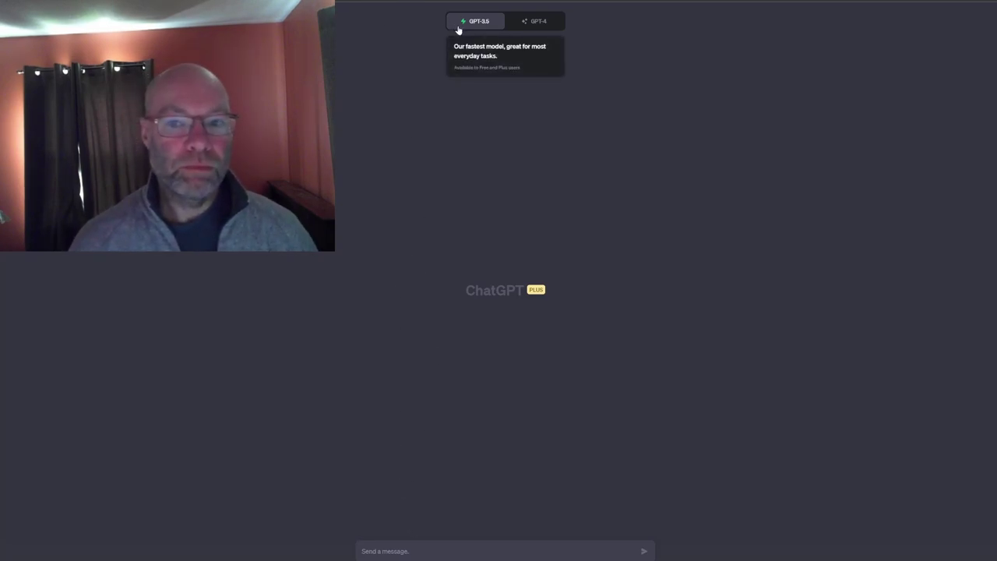
click(518, 22)
click(520, 21)
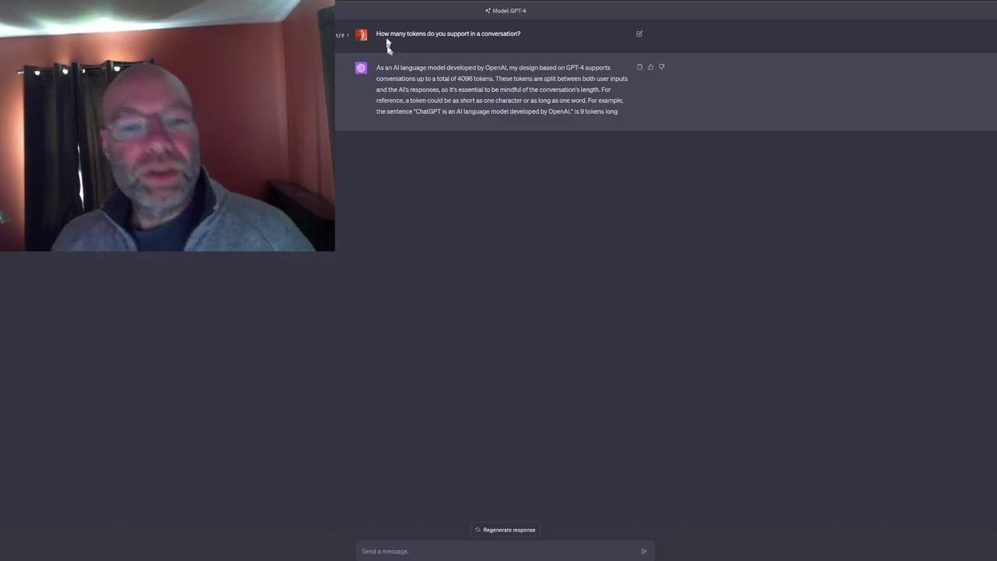
Examine the short question about supported tokens, highlighting it and the reply's introductory phrase and token limit.
drag(528, 33, 373, 34)
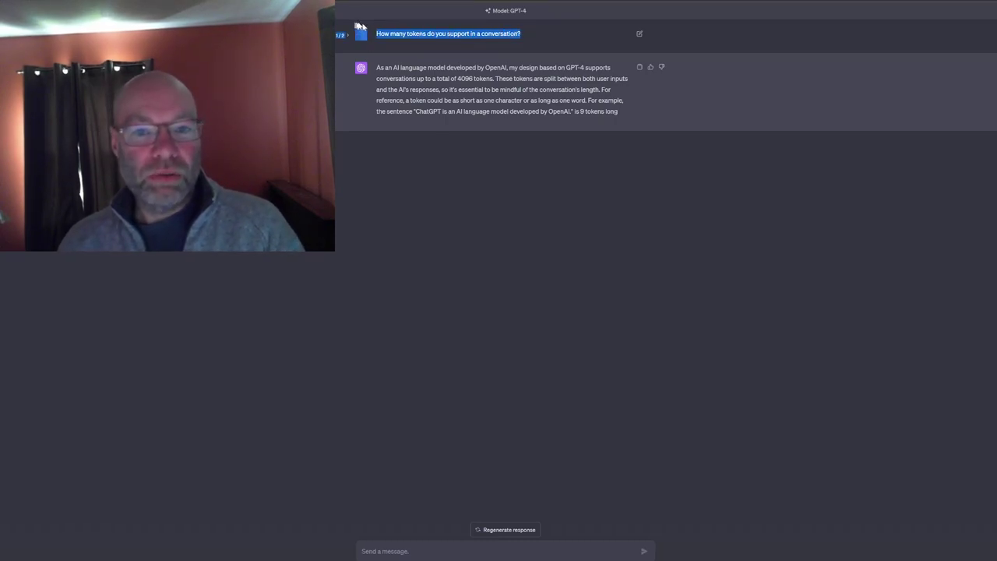
click(403, 50)
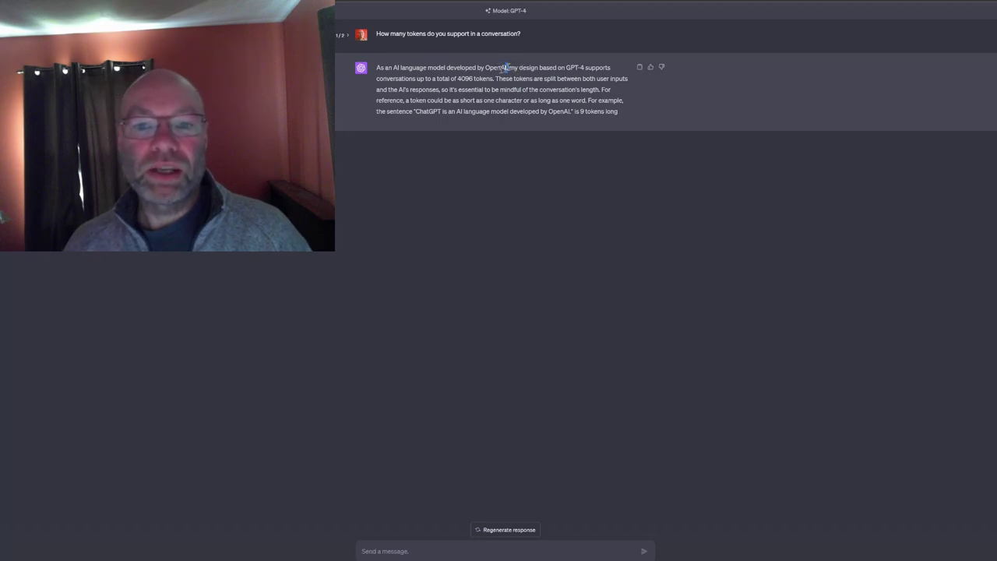
drag(507, 68, 376, 69)
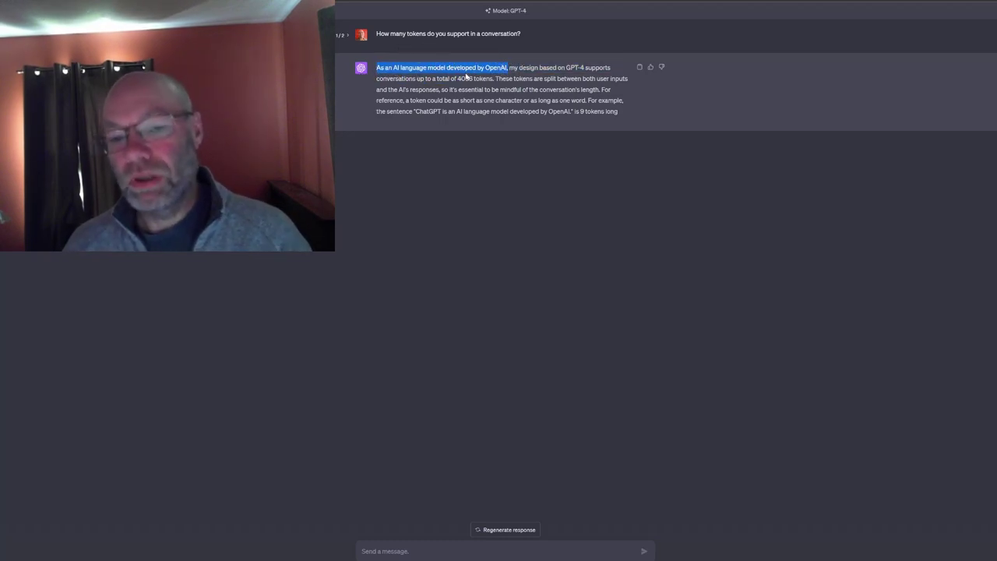
click(512, 68)
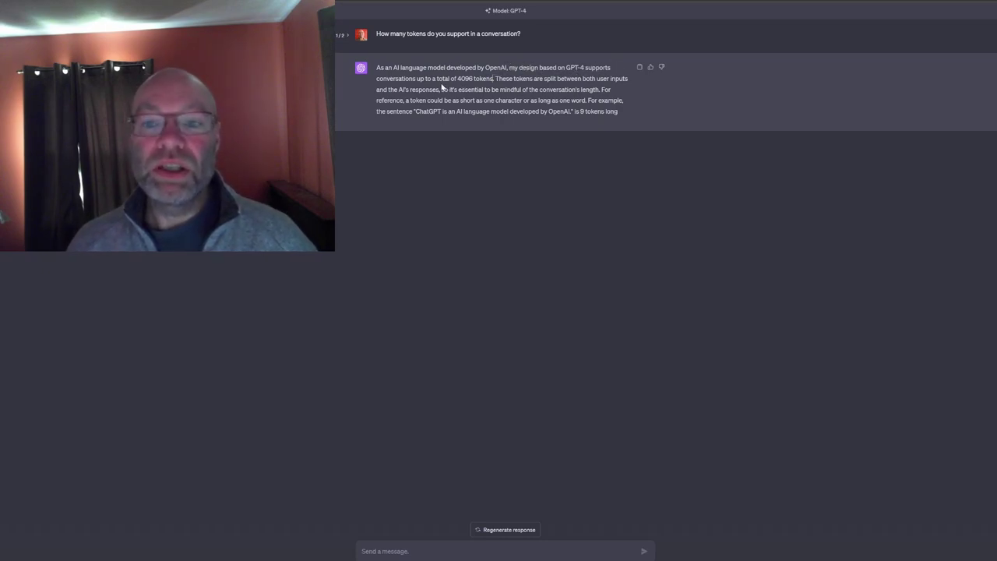
drag(457, 79, 493, 78)
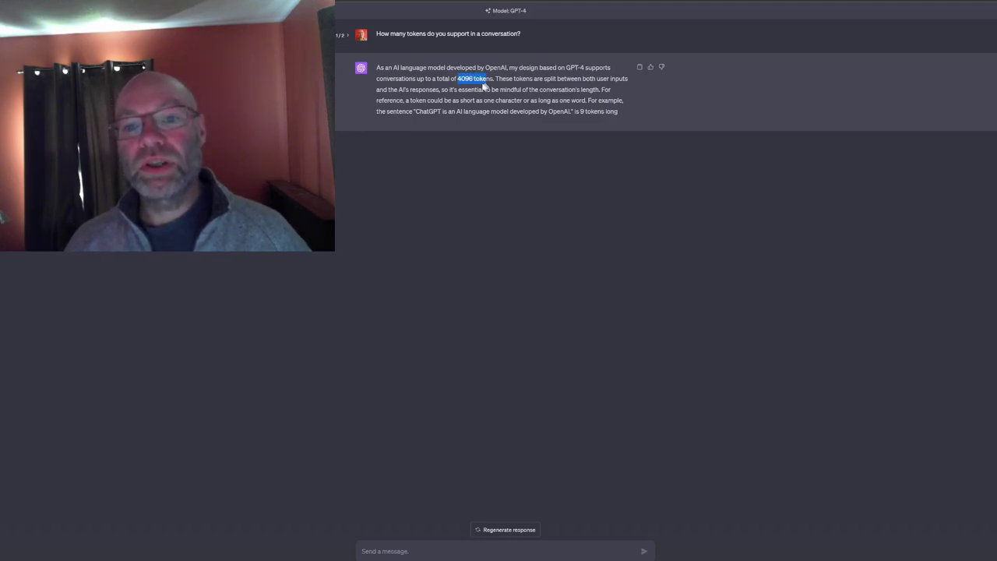
click(477, 79)
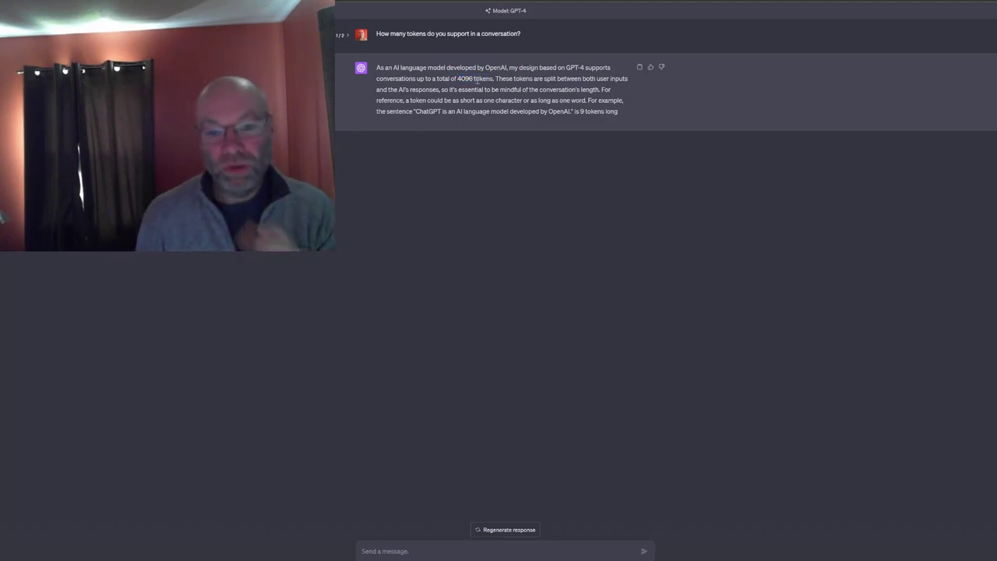
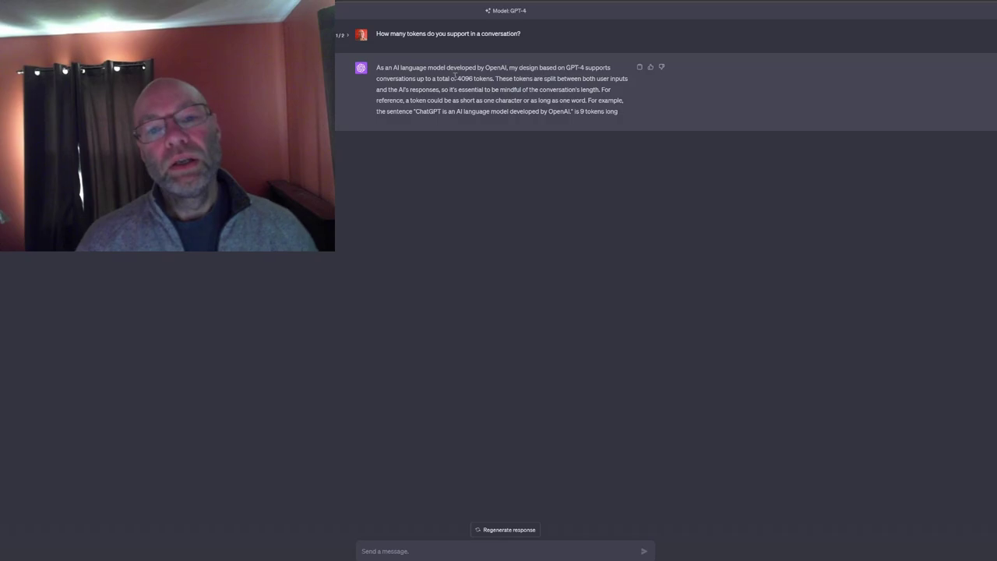
Show the second version of the token prompt and highlight its style instructions and its closing question.
click(348, 36)
scroll(348, 45, up, 7)
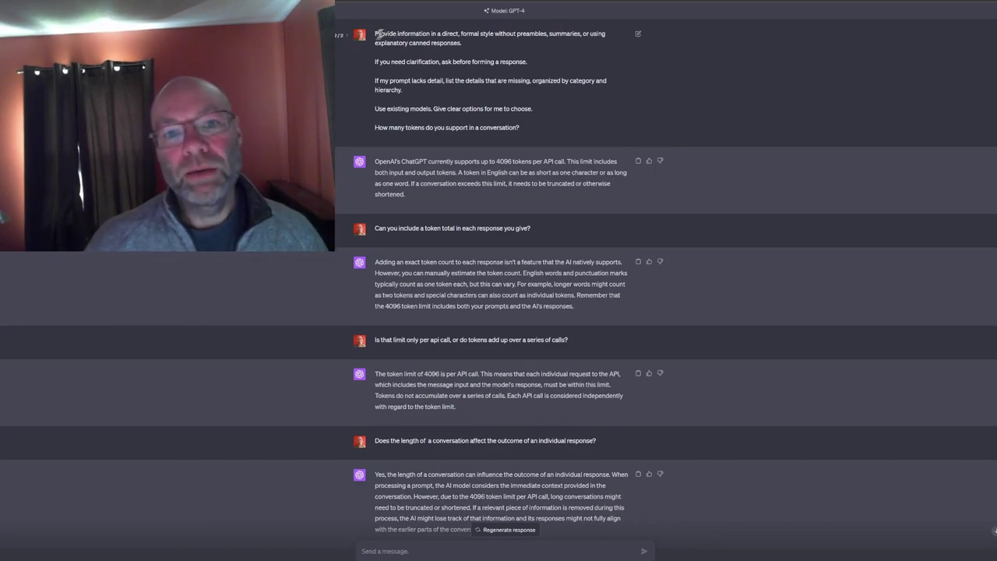
drag(377, 33, 564, 108)
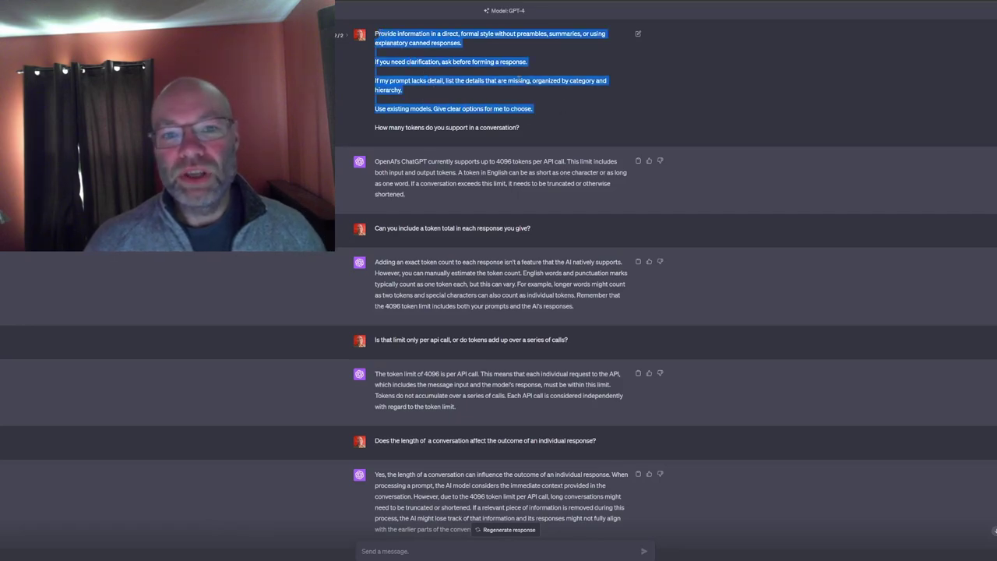
click(381, 37)
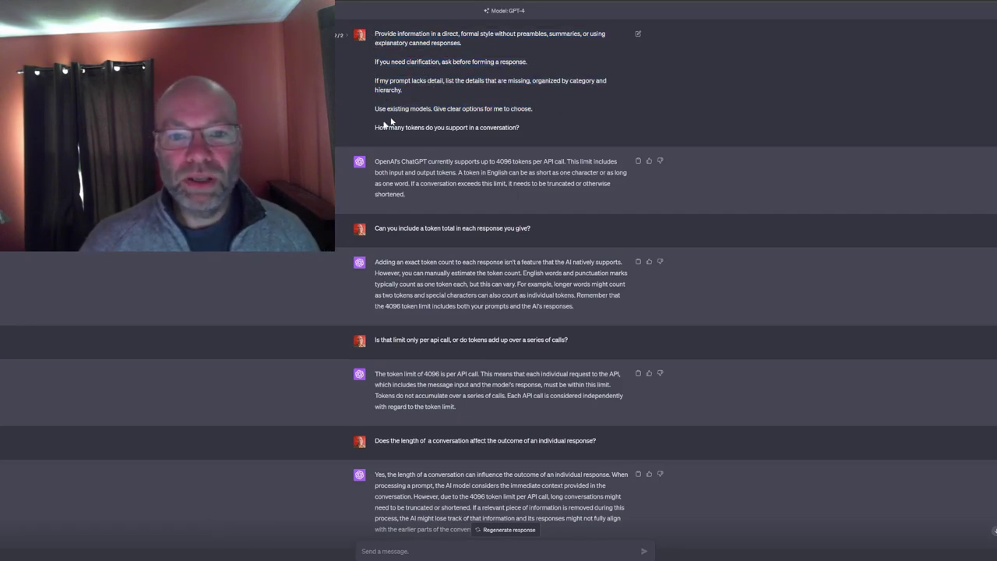
drag(375, 127, 566, 136)
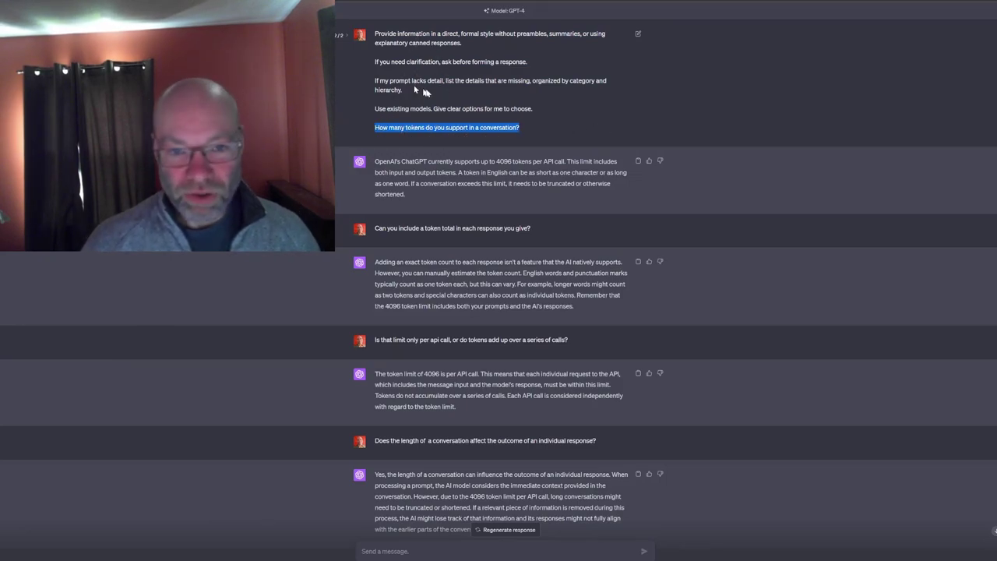
Compare the first prompt version with the second and highlight the second version's reply about supported tokens.
click(338, 35)
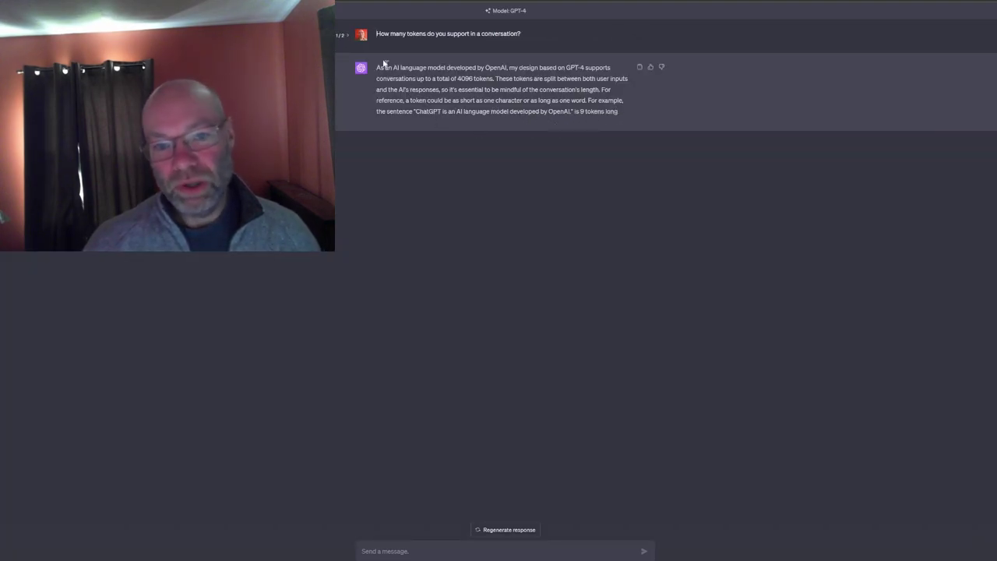
click(347, 35)
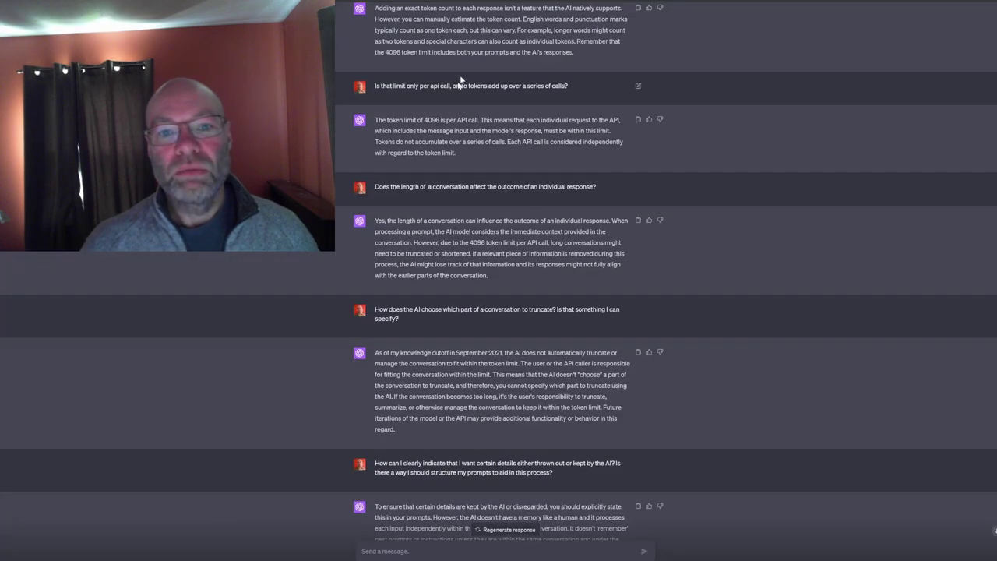
scroll(453, 86, up, 6)
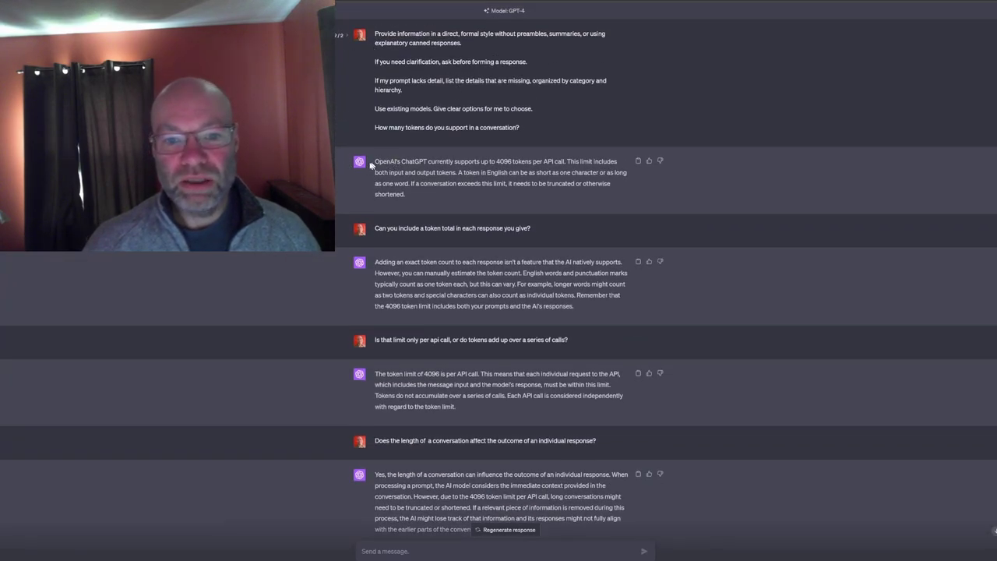
drag(375, 161, 423, 200)
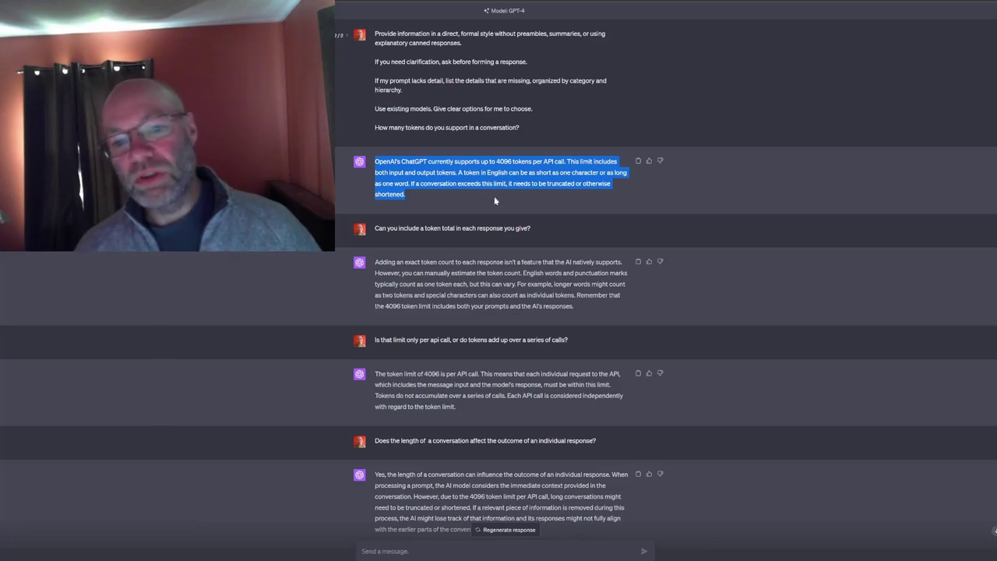
Read through the follow-up answers on token totals, API call limits and conversation length, highlighting the opening of the truncation answer.
scroll(494, 201, down, 3)
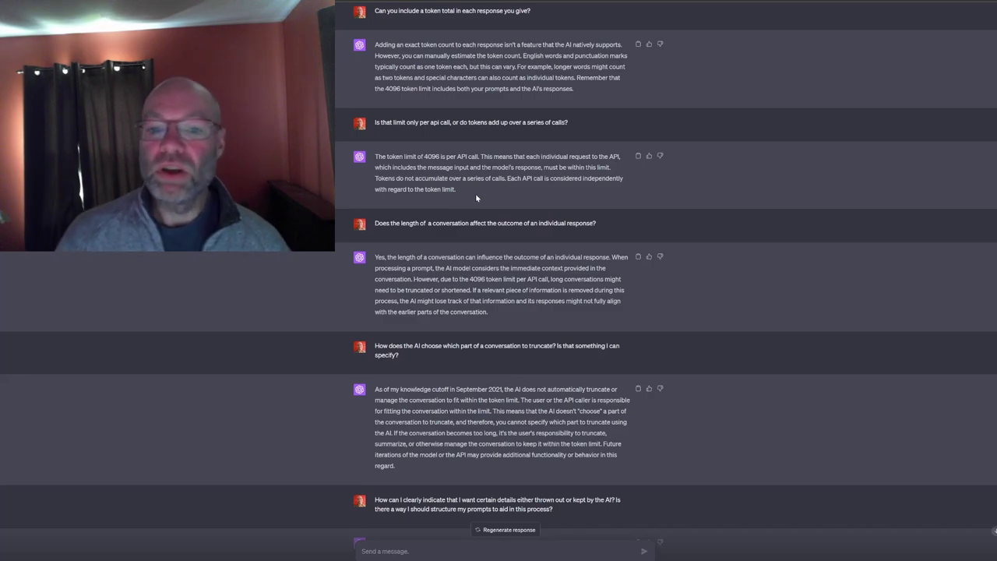
scroll(476, 198, down, 2)
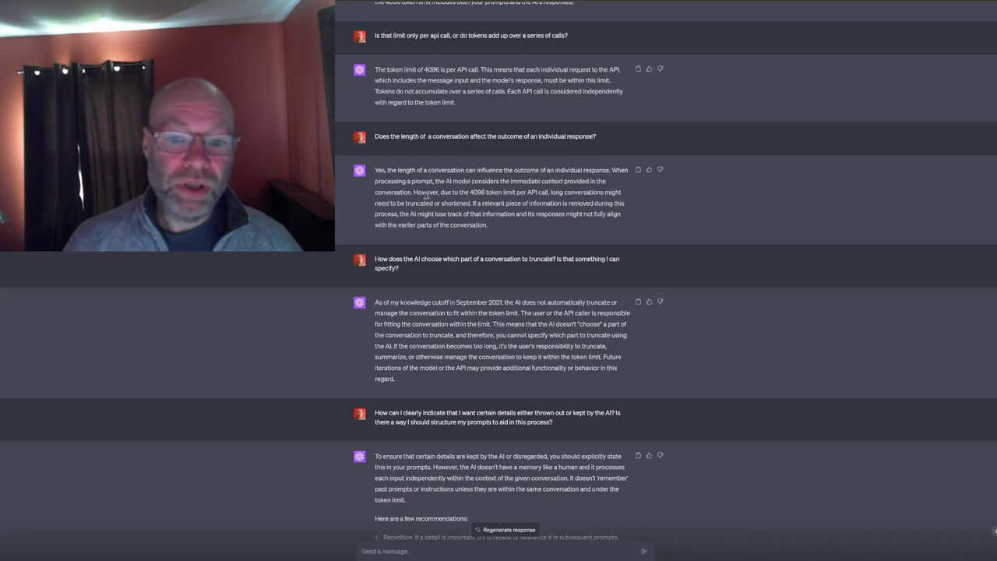
scroll(606, 191, down, 1)
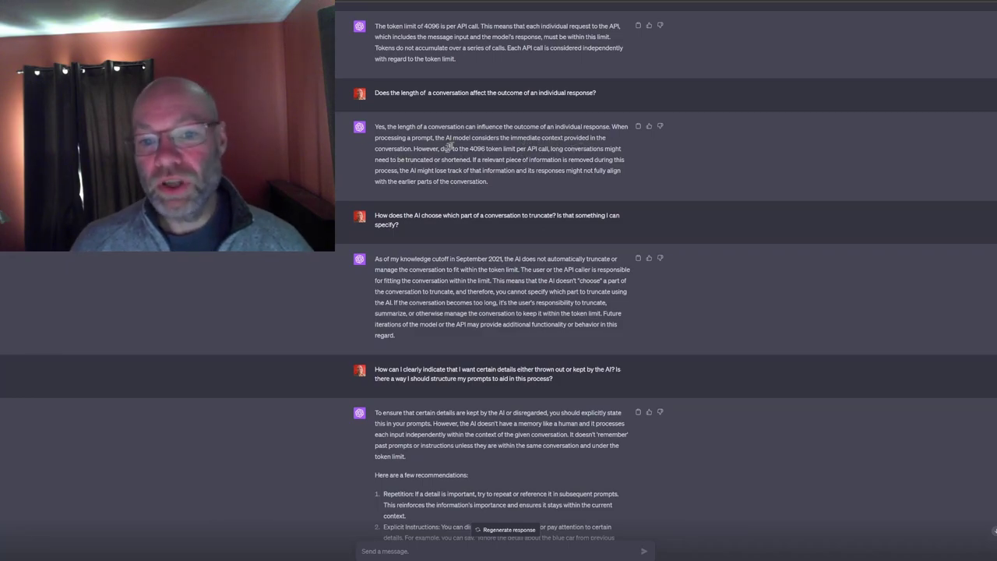
scroll(514, 162, down, 2)
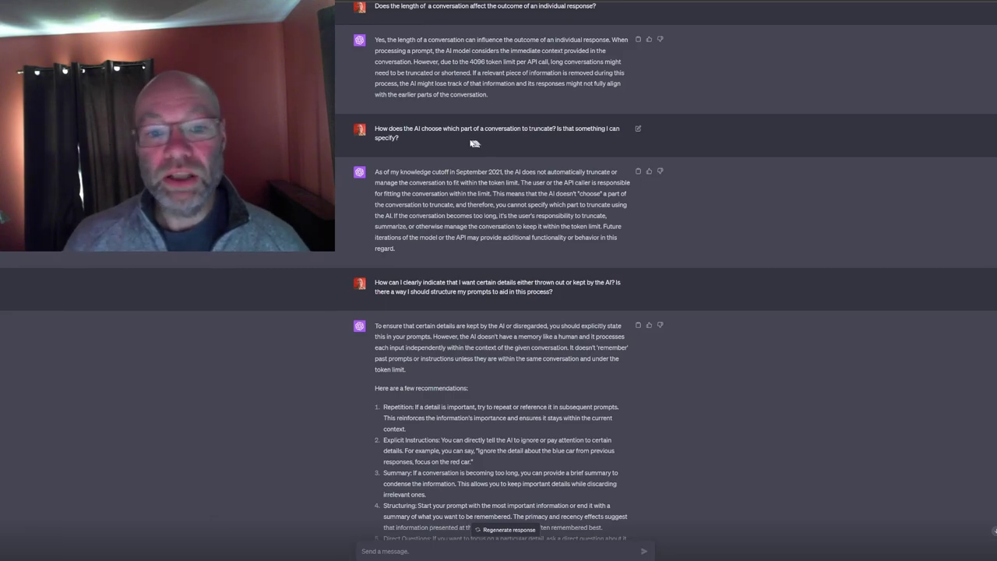
scroll(467, 137, down, 2)
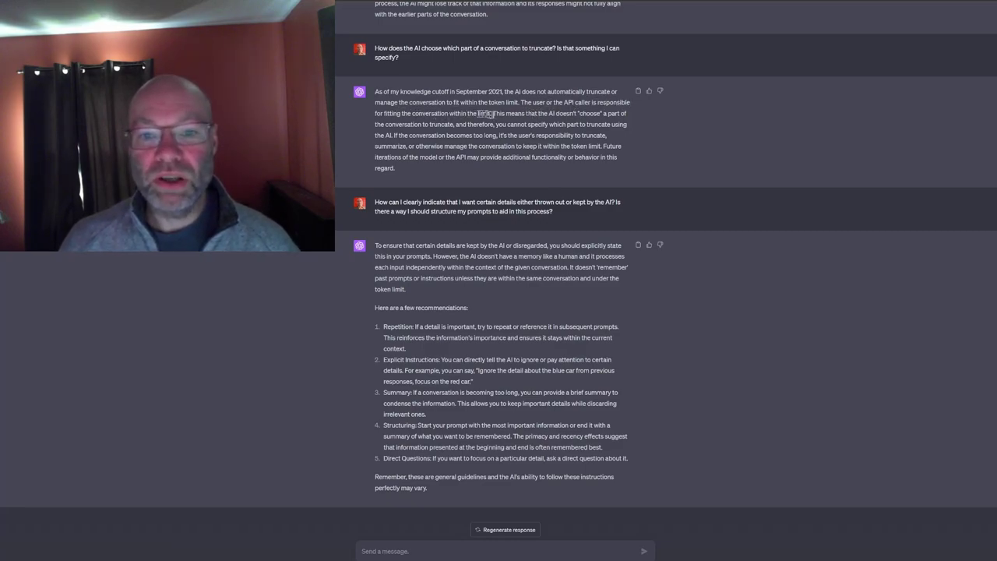
mouse_move(492, 113)
mouse_down()
mouse_move(376, 91)
mouse_move(492, 115)
mouse_up()
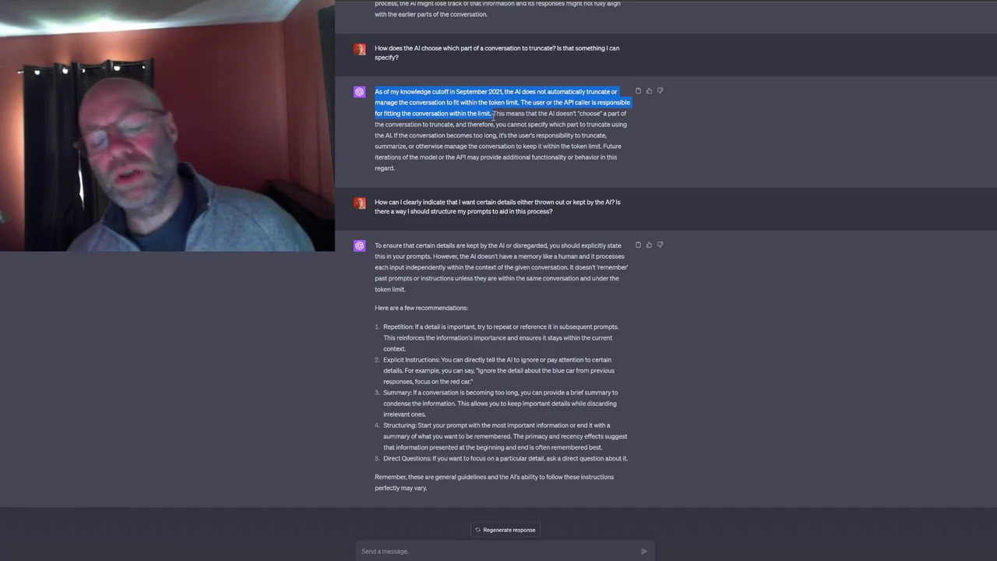
click(466, 178)
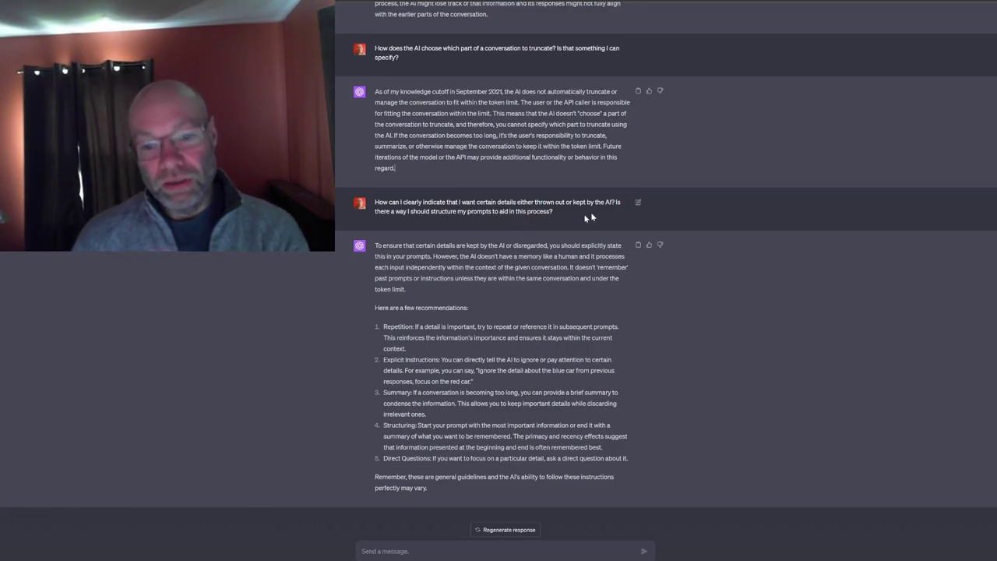
Examine the question about keeping or discarding details and its recommendations, highlighting Summary, Structuring and Direct Questions.
drag(581, 215, 371, 203)
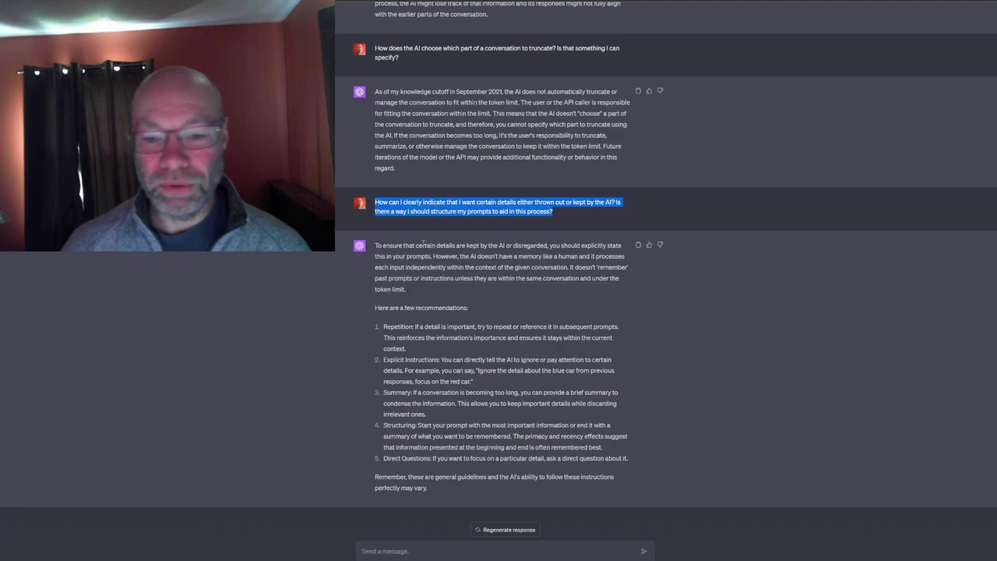
click(548, 298)
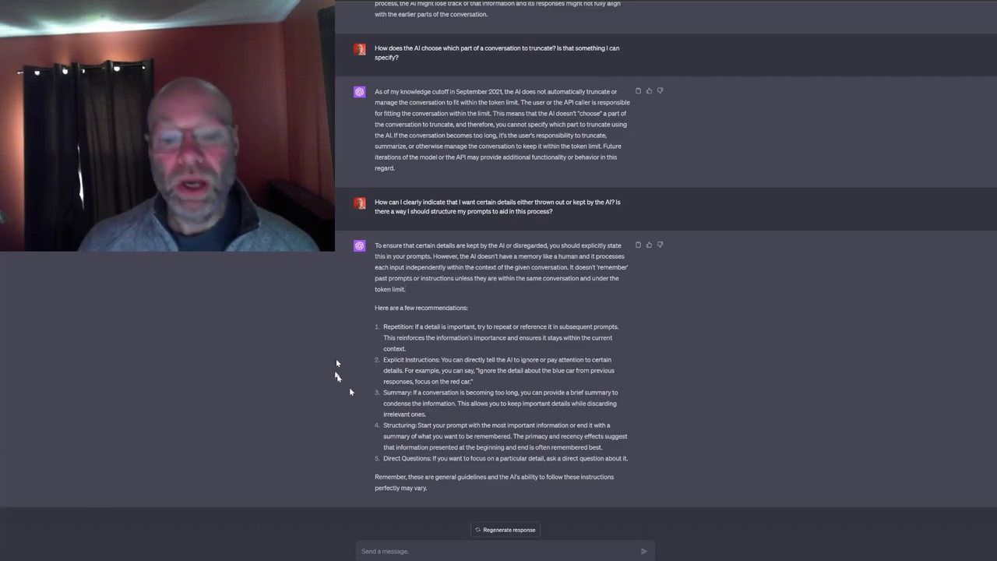
drag(384, 396, 433, 420)
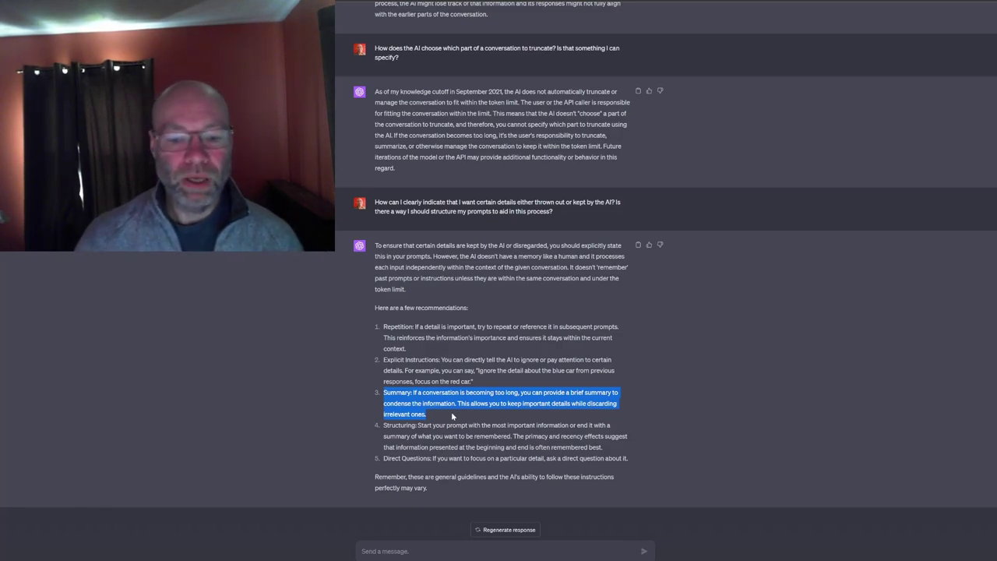
click(401, 423)
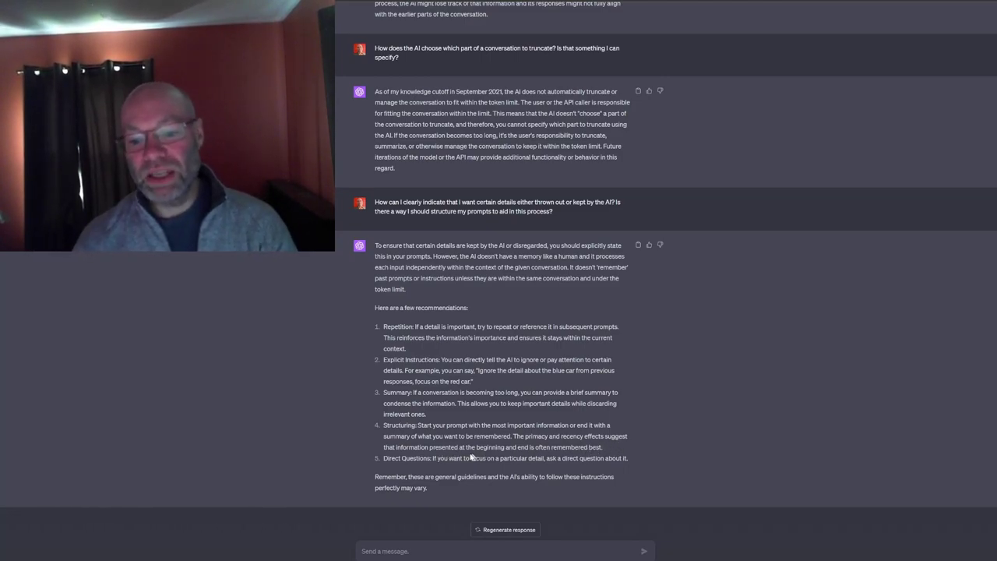
drag(626, 447, 375, 429)
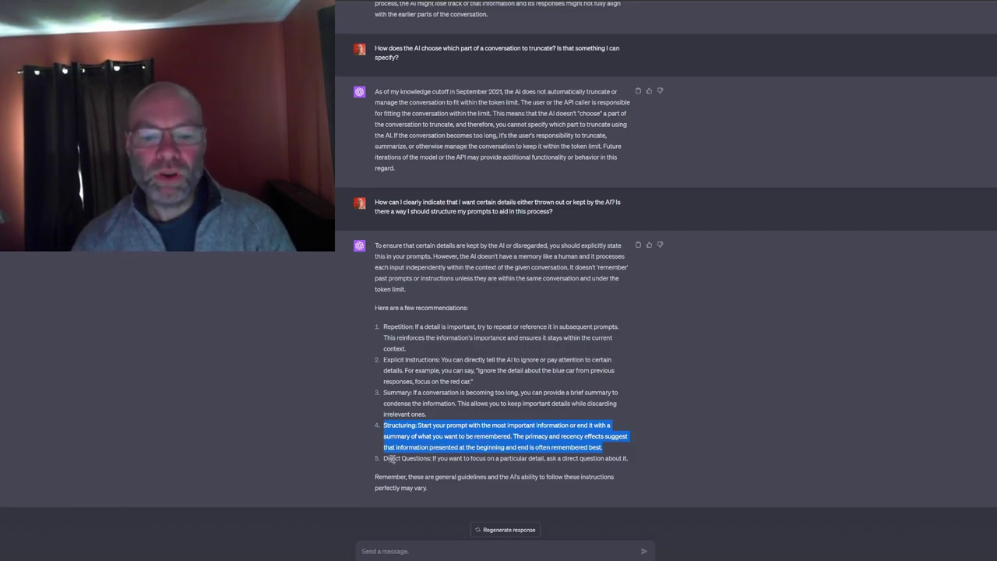
click(465, 459)
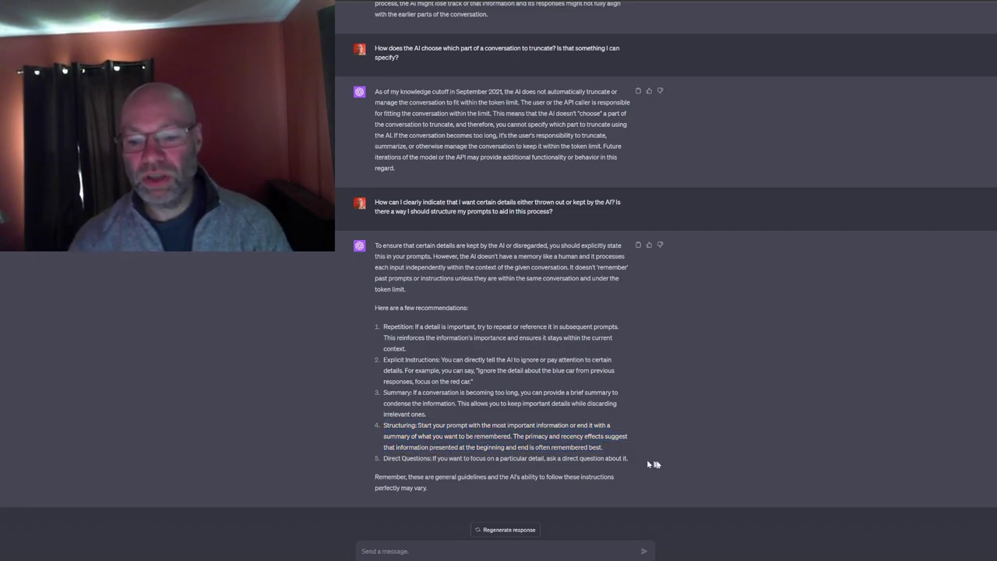
drag(383, 459, 483, 460)
click(612, 448)
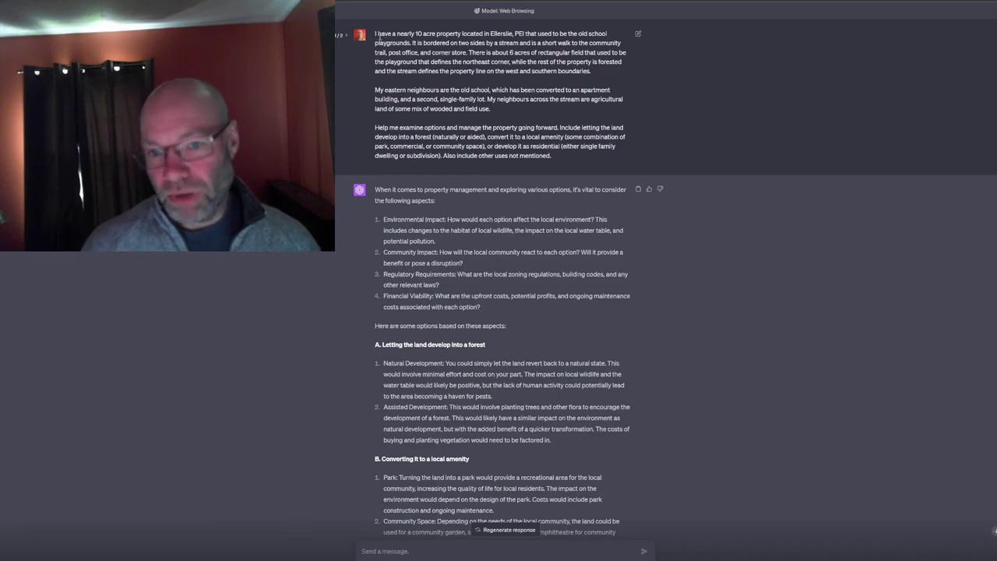
Review the full property-management prompt in the Web Browsing conversation by highlighting all three paragraphs.
drag(375, 36, 584, 159)
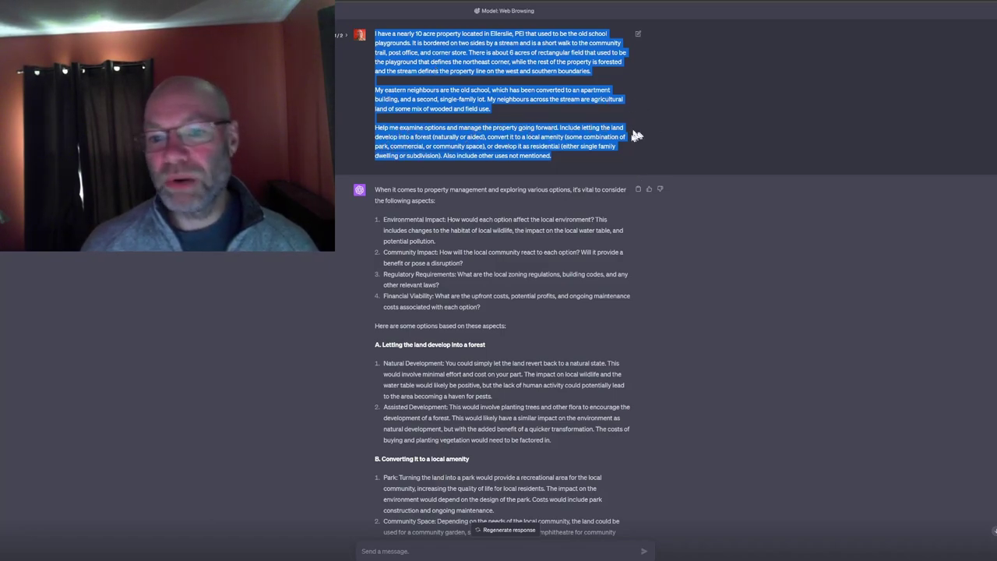
click(559, 165)
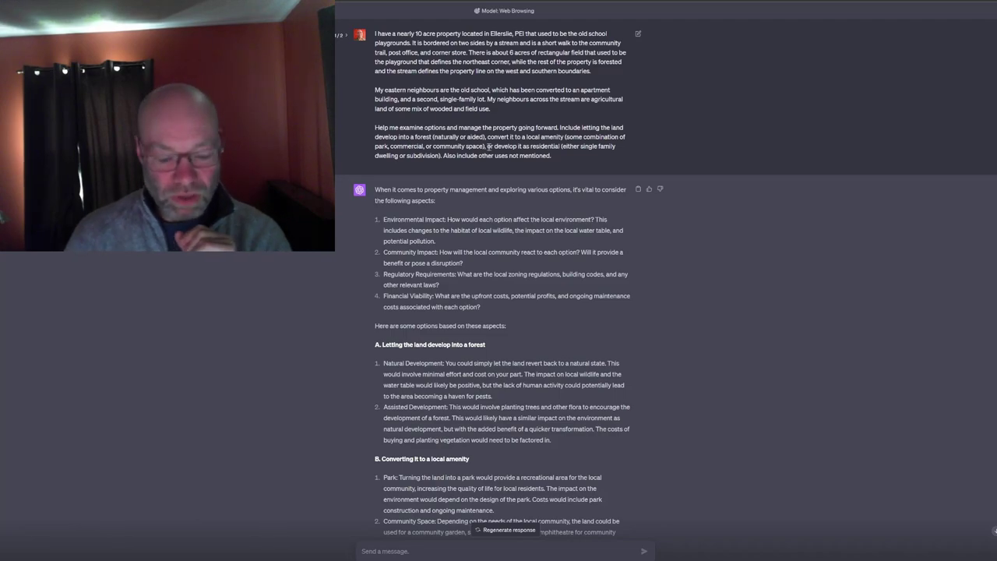
Read the first prompt version's property-management reply, from the four general aspects through land-use options A to D.
scroll(449, 171, down, 2)
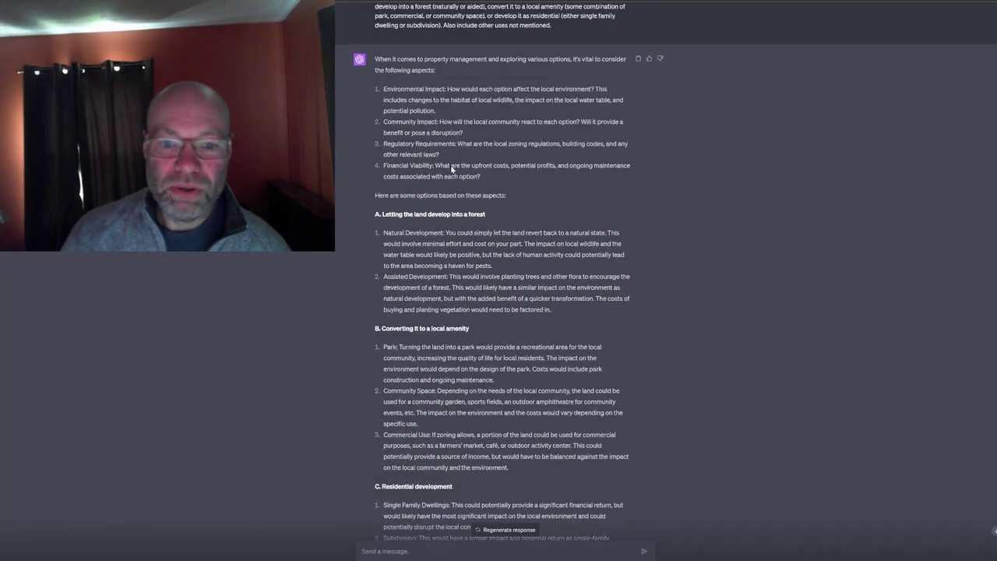
drag(375, 58, 575, 212)
click(574, 211)
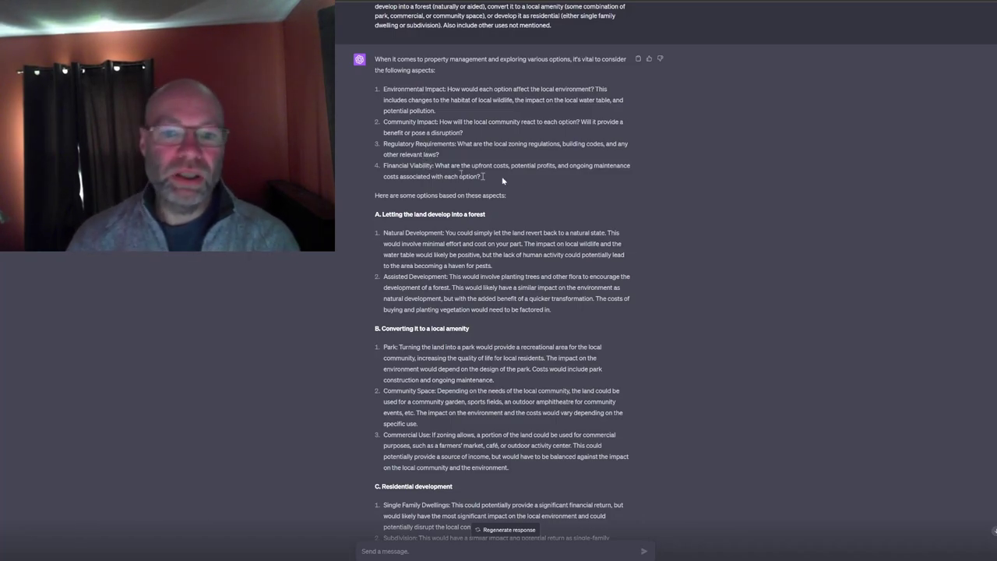
scroll(340, 124, down, 2)
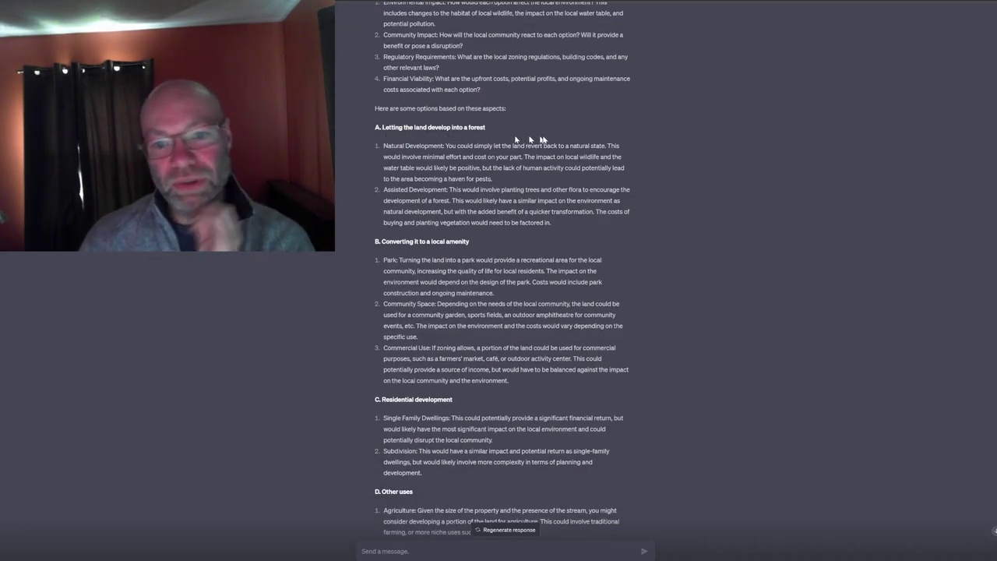
scroll(500, 243, down, 3)
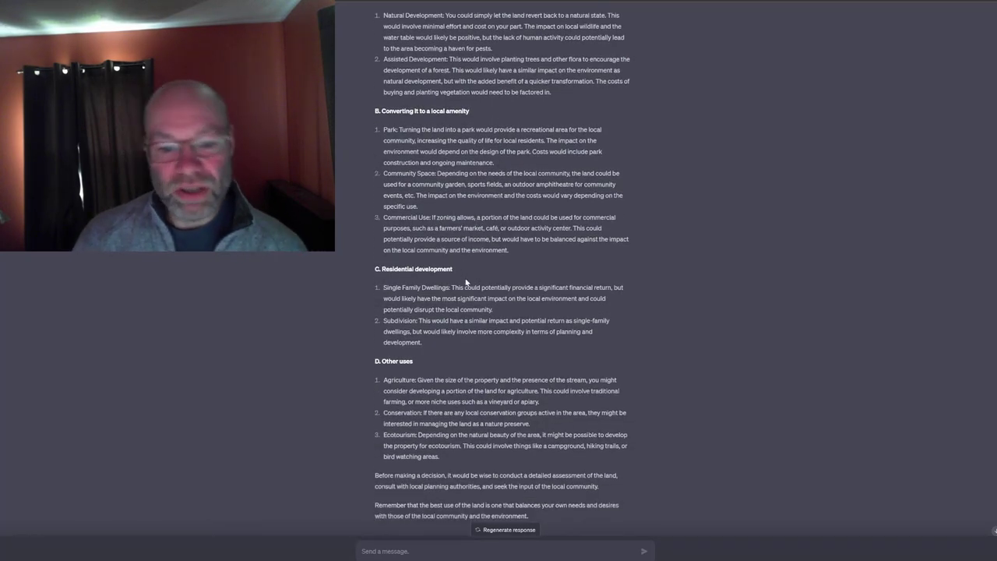
scroll(471, 331, up, 6)
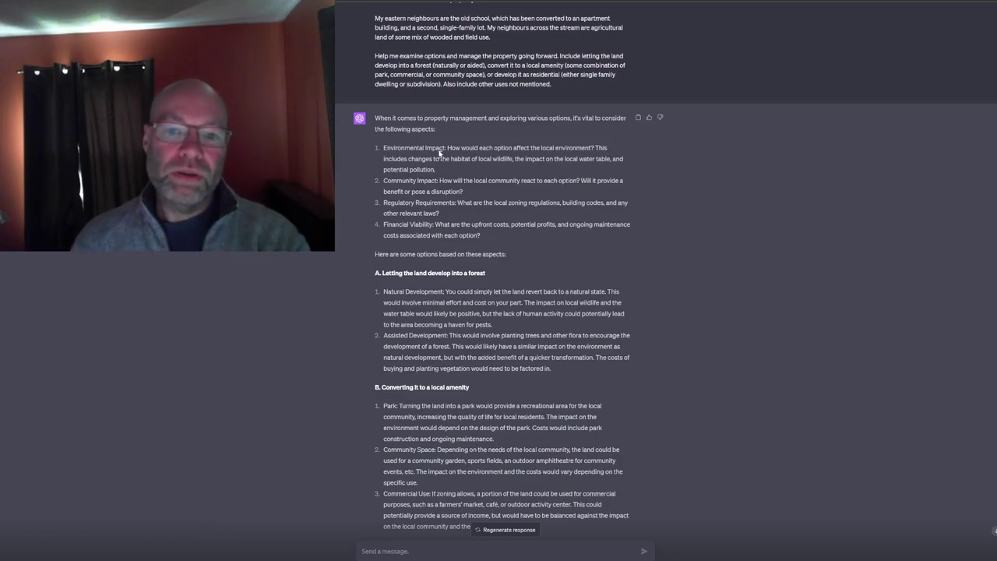
scroll(413, 144, down, 2)
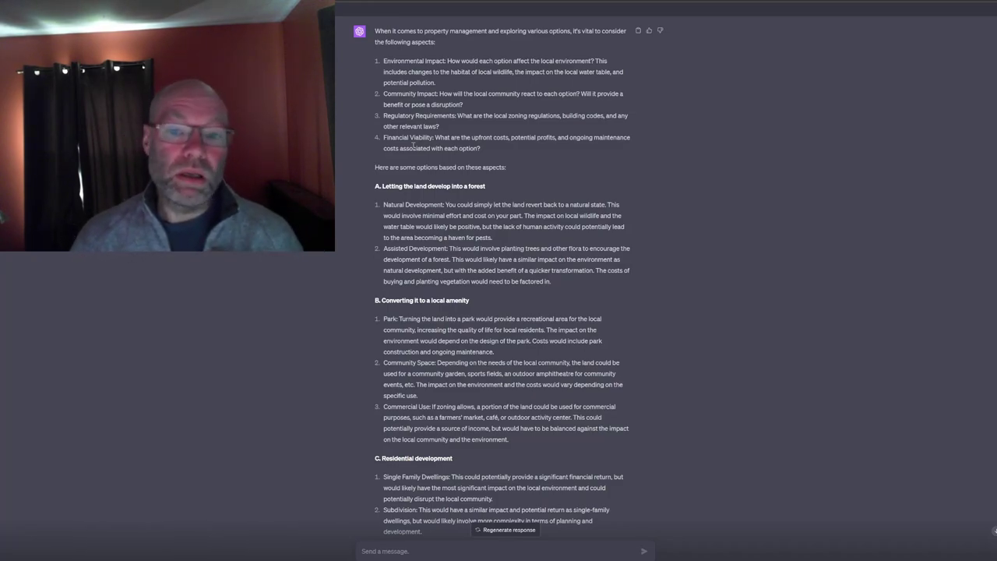
scroll(413, 144, up, 4)
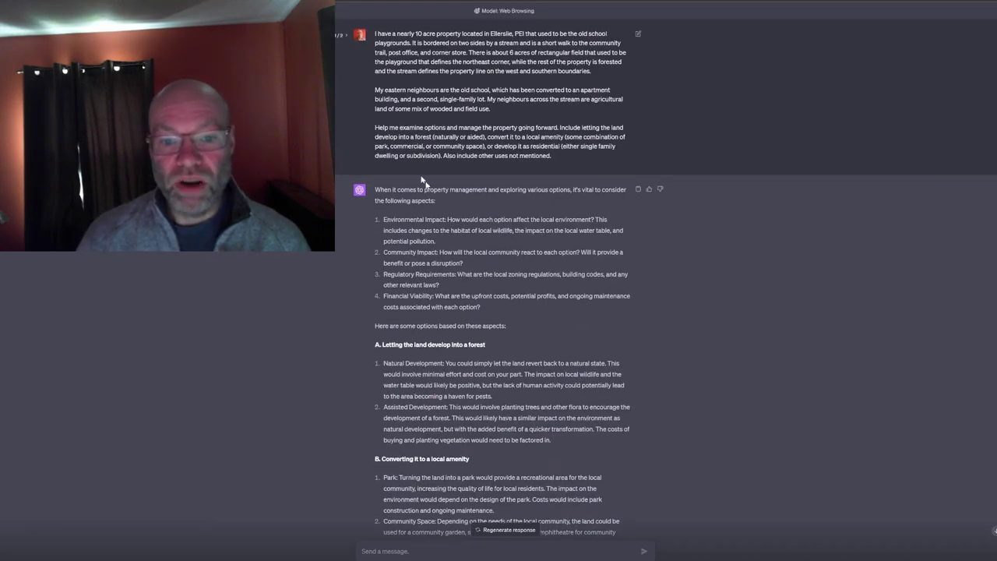
scroll(450, 228, down, 5)
scroll(450, 232, up, 5)
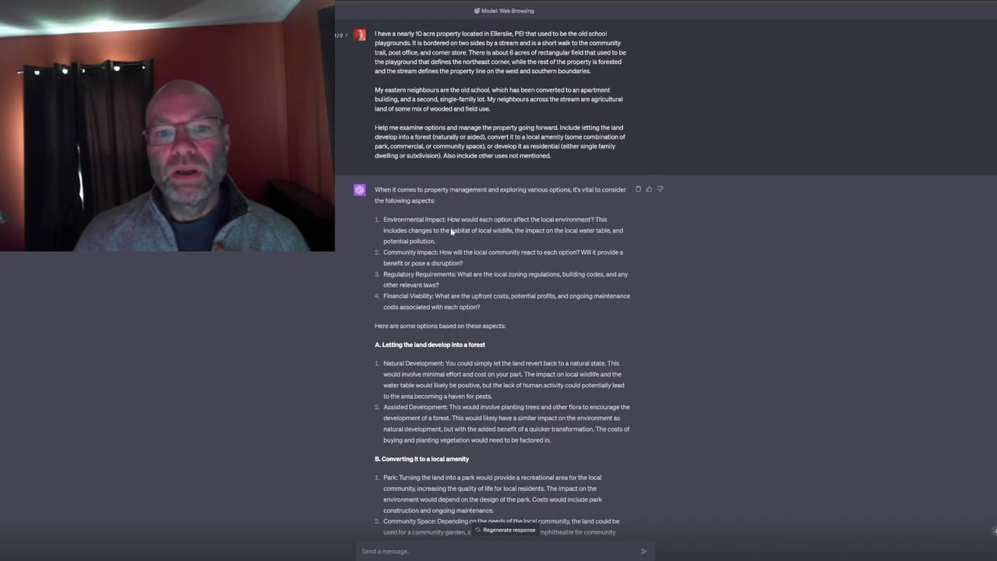
Show the second property prompt version with its style instructions and review the reply's categorized list of missing details.
click(348, 36)
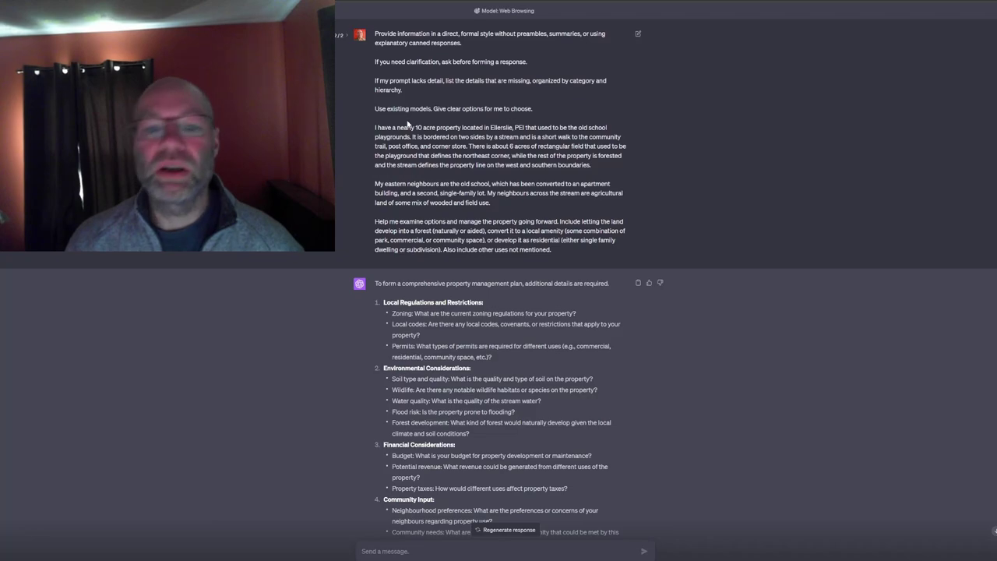
scroll(401, 155, down, 1)
scroll(402, 155, down, 1)
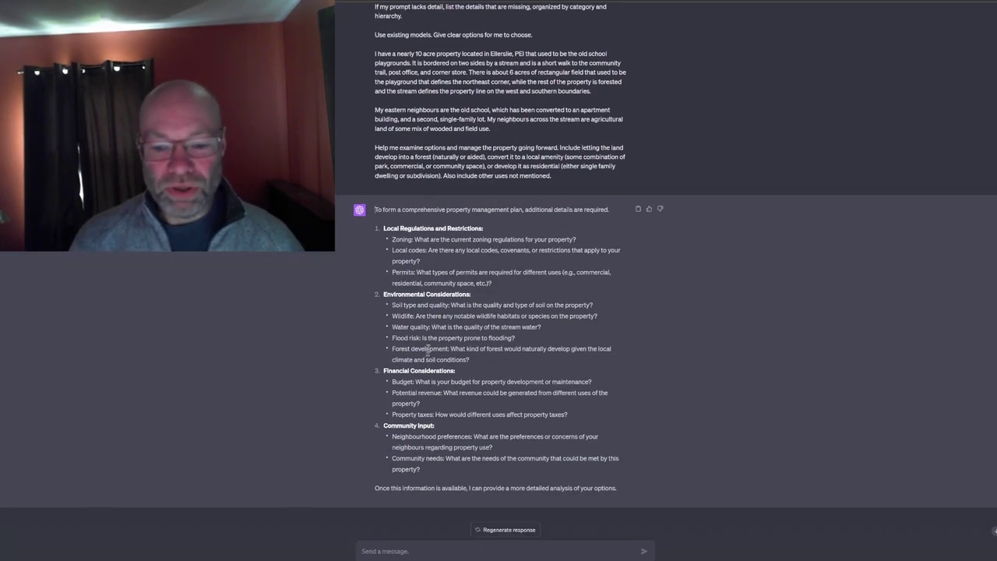
scroll(366, 301, up, 1)
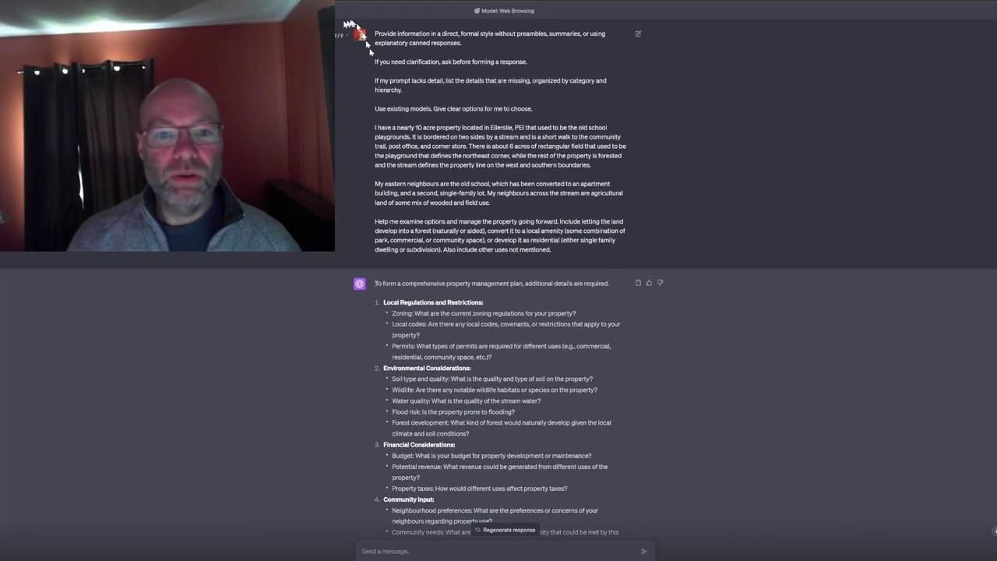
Return to the first property prompt version and skim its forest, amenity, residential and other-use options for comparison.
scroll(450, 233, down, 10)
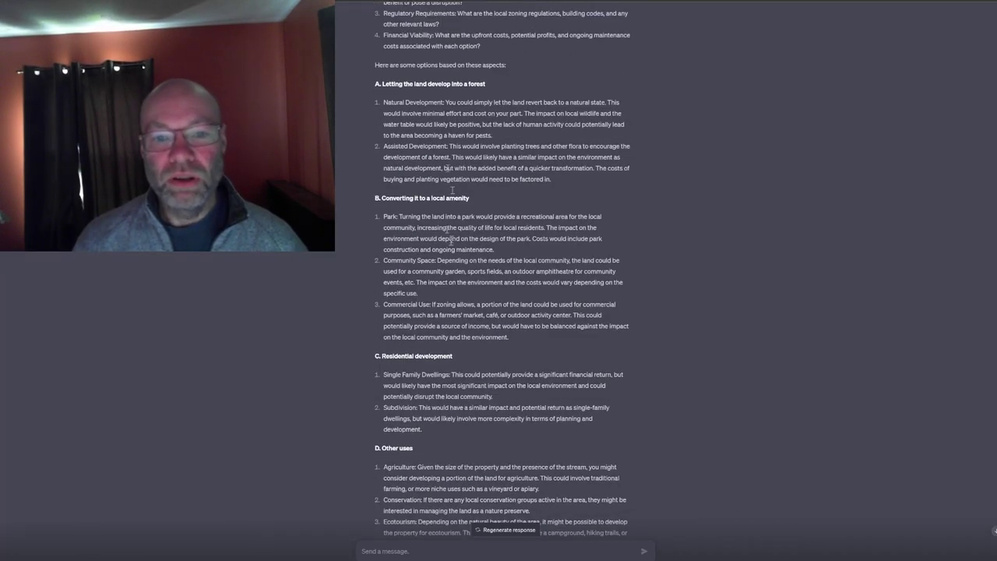
scroll(507, 325, down, 2)
scroll(509, 360, up, 5)
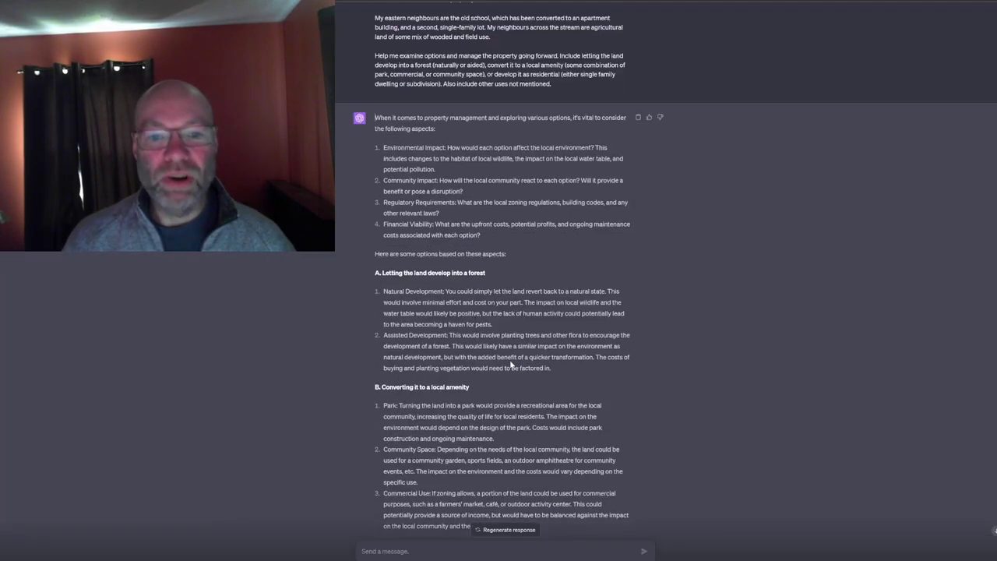
scroll(338, 95, up, 1)
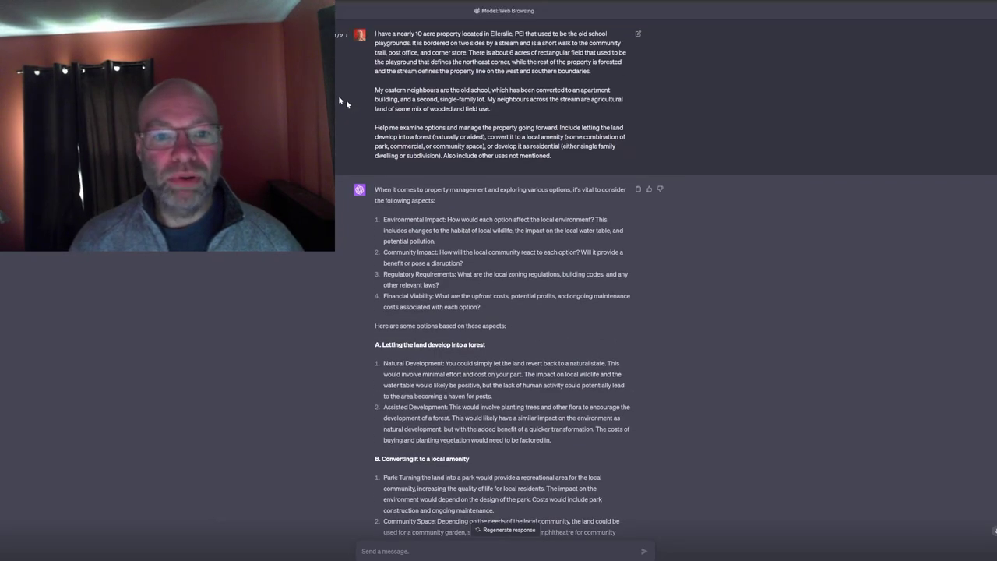
Bring back the second property prompt version and highlight its reply from Local Regulations and Restrictions through the closing sentence.
click(347, 36)
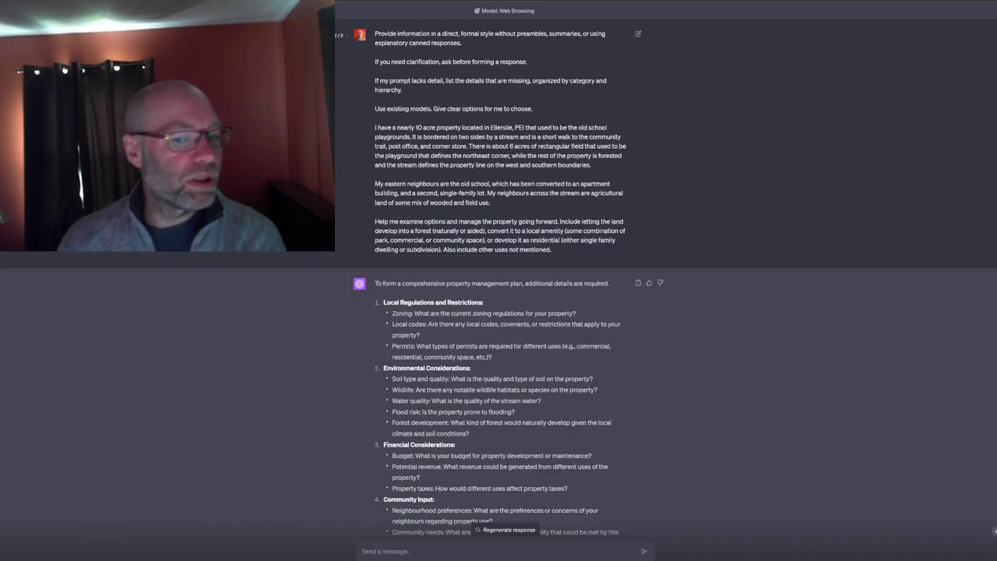
scroll(442, 226, down, 1)
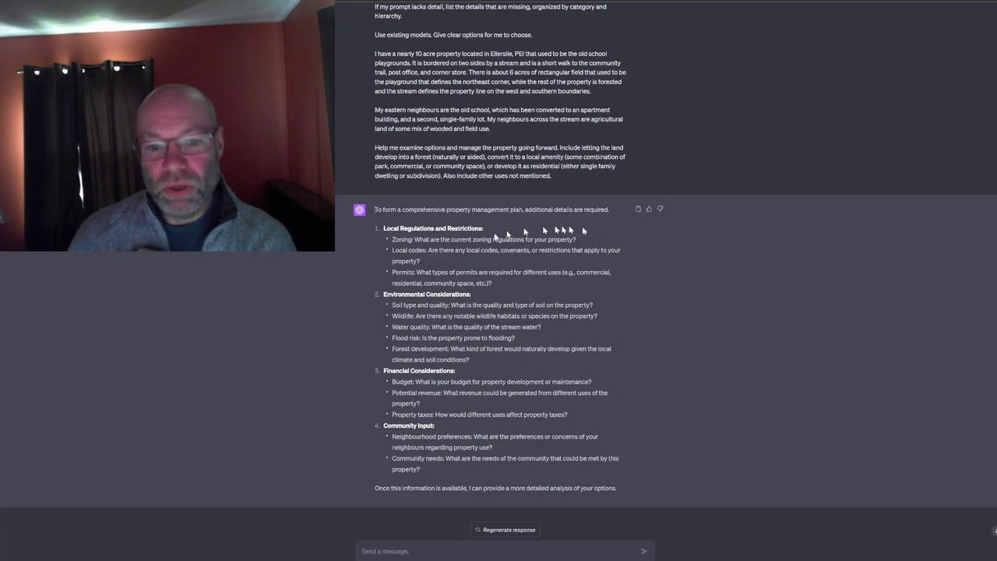
drag(385, 229, 674, 500)
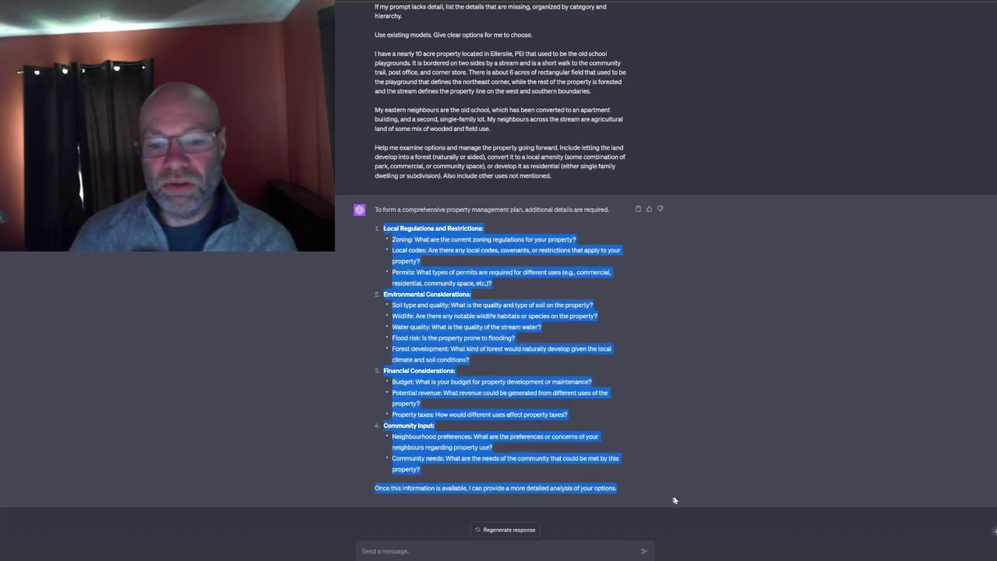
click(666, 440)
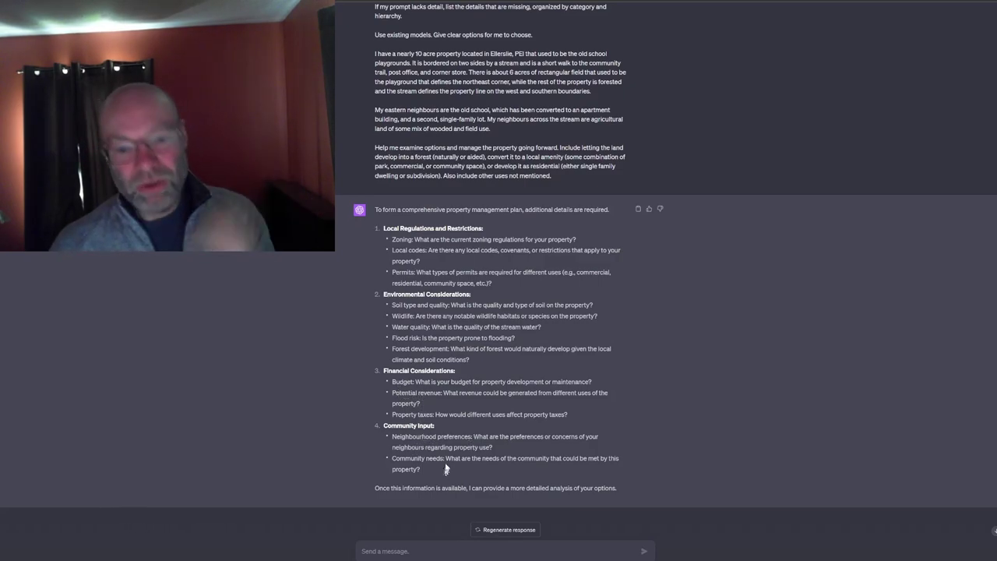
scroll(441, 470, up, 1)
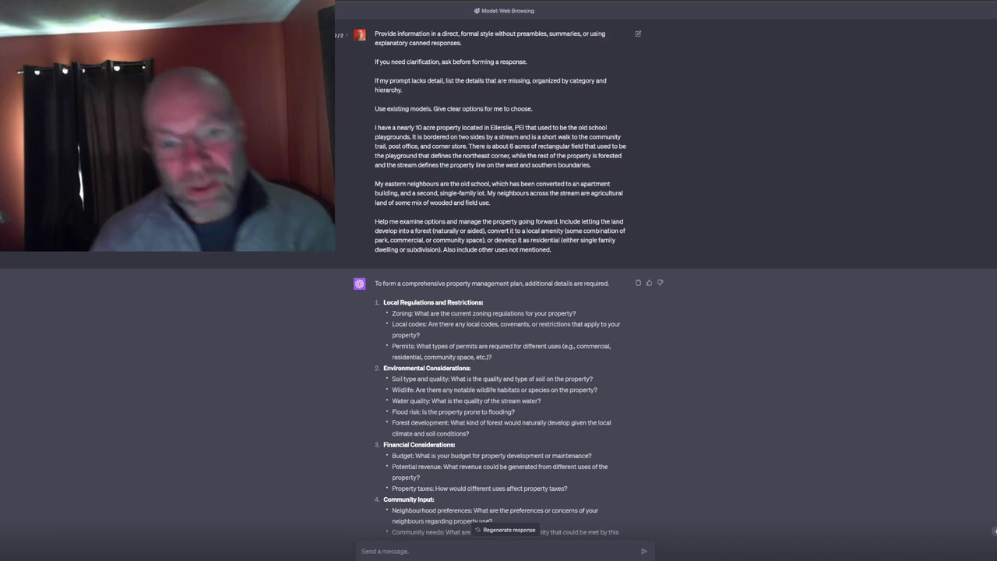
Go back to the first property prompt version and review its general aspects and options once more.
click(333, 35)
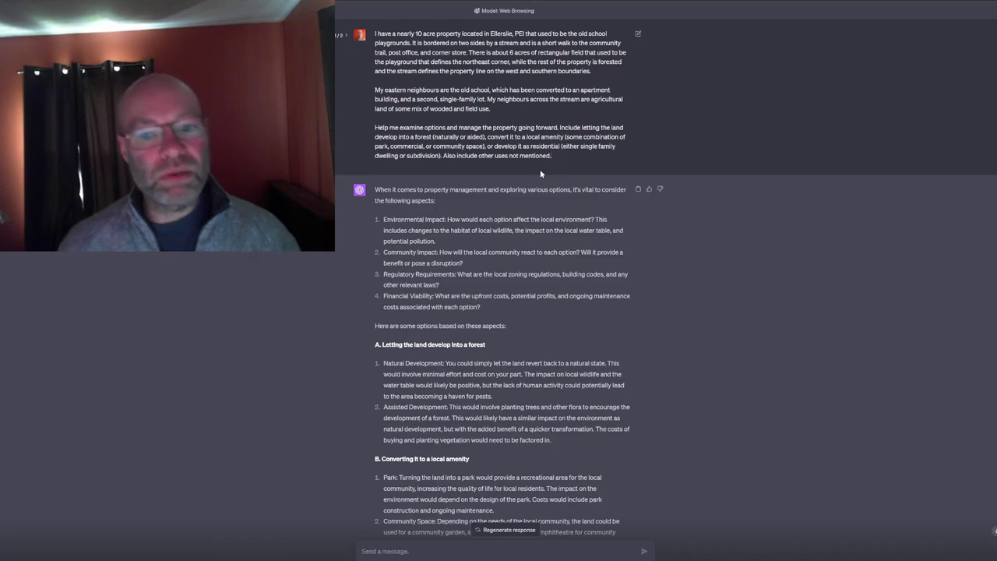
scroll(504, 243, down, 5)
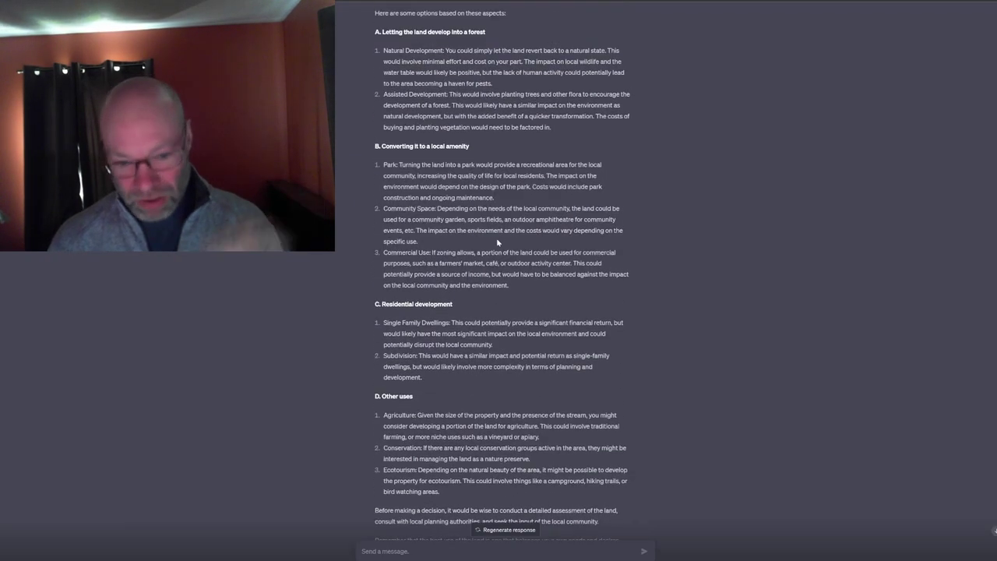
scroll(495, 252, up, 3)
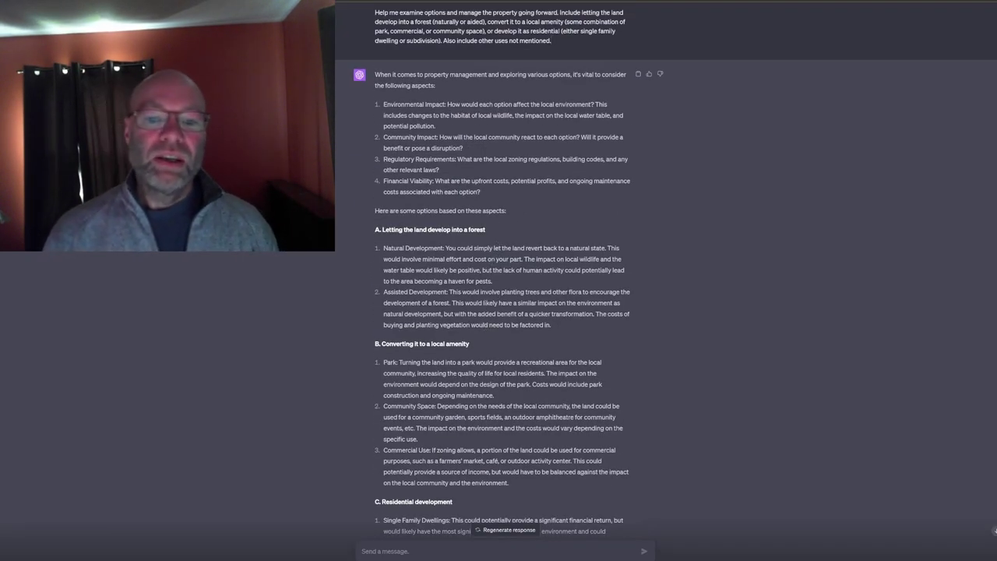
scroll(513, 346, up, 1)
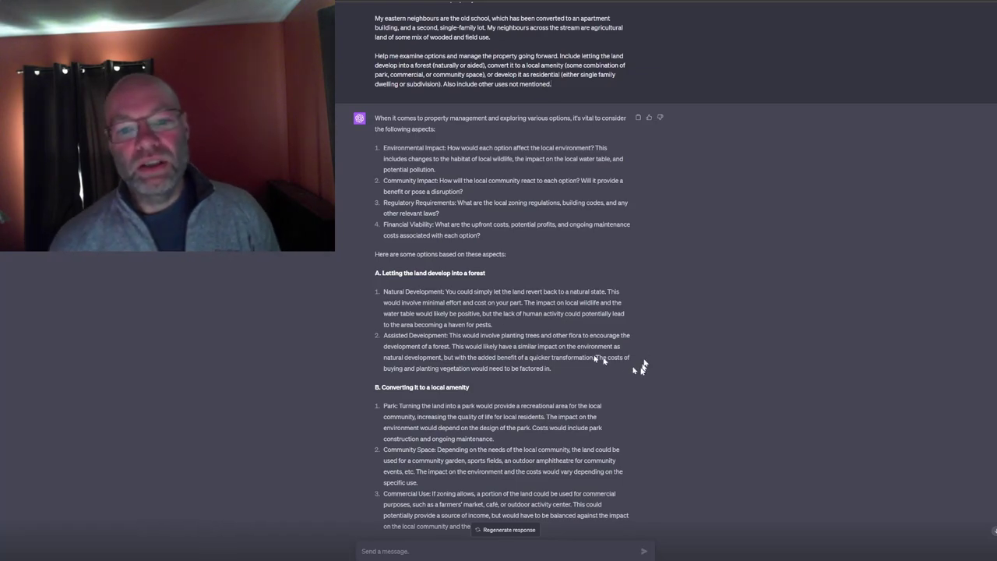
scroll(392, 66, up, 2)
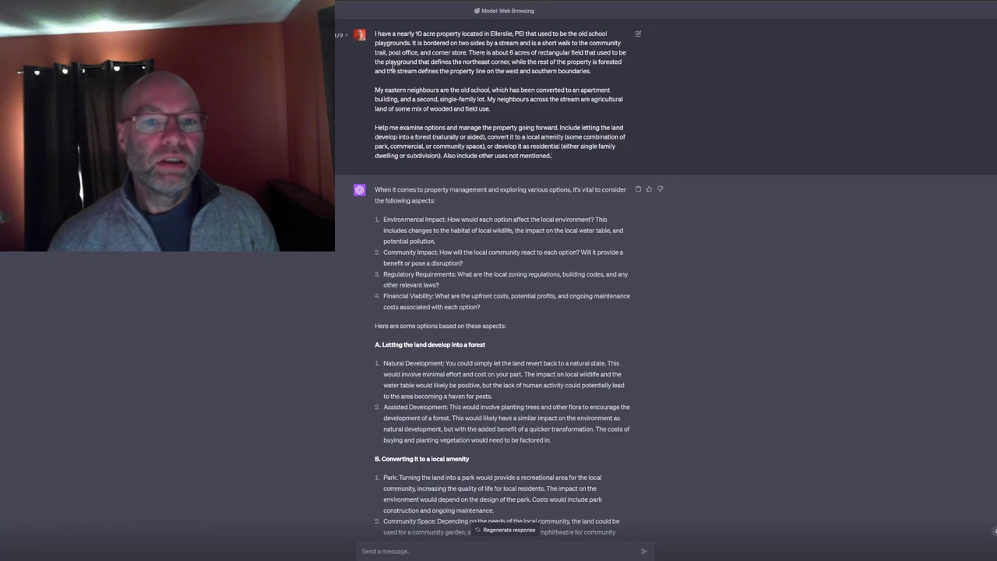
Switch to the second property prompt version again and review its added instructions alongside the questions in the reply.
click(346, 35)
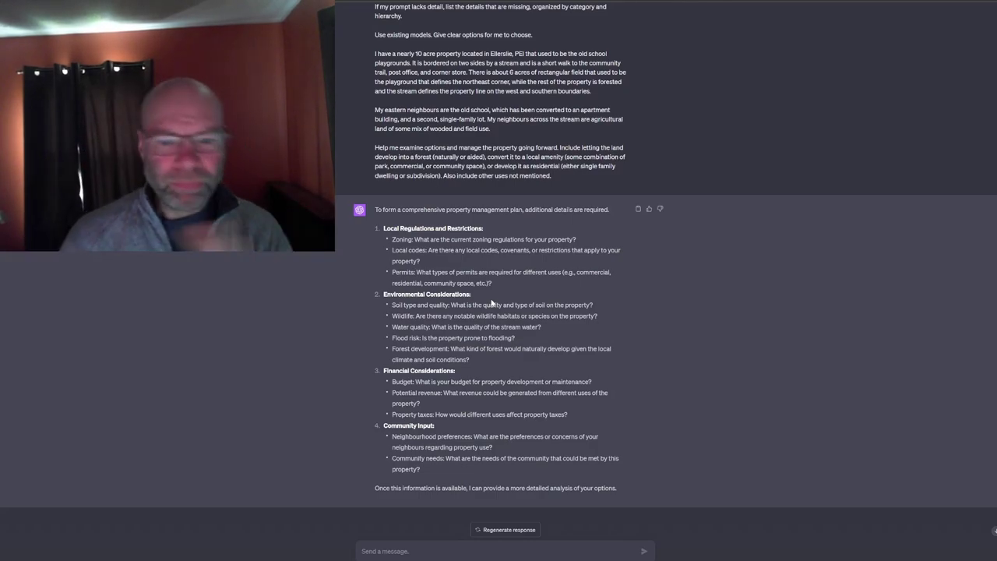
scroll(385, 117, up, 2)
click(545, 120)
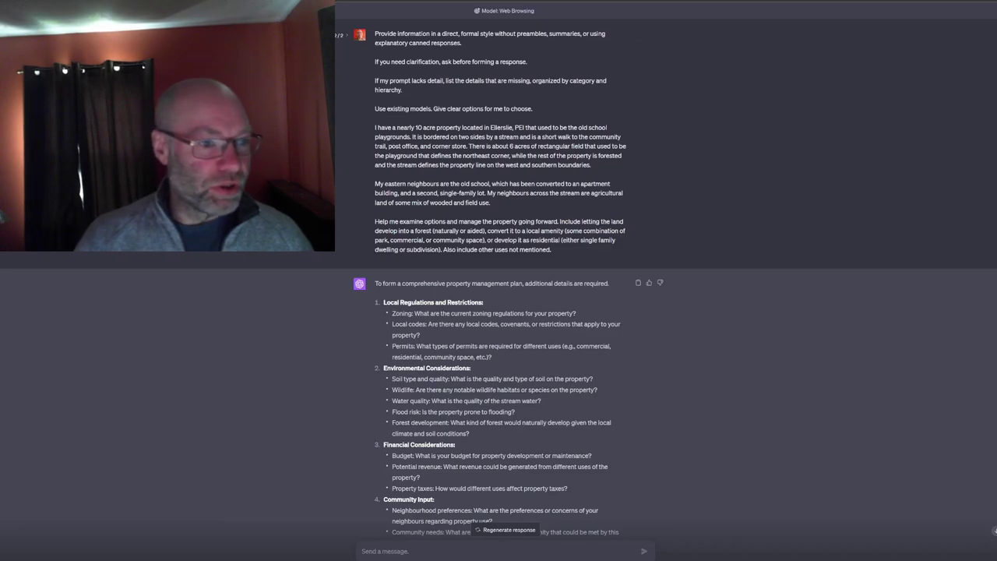
In the GPT-4 conversation about the PEI AI Innovators group, show the first prompt version and read its proposal through the Conclusion.
scroll(358, 81, up, 15)
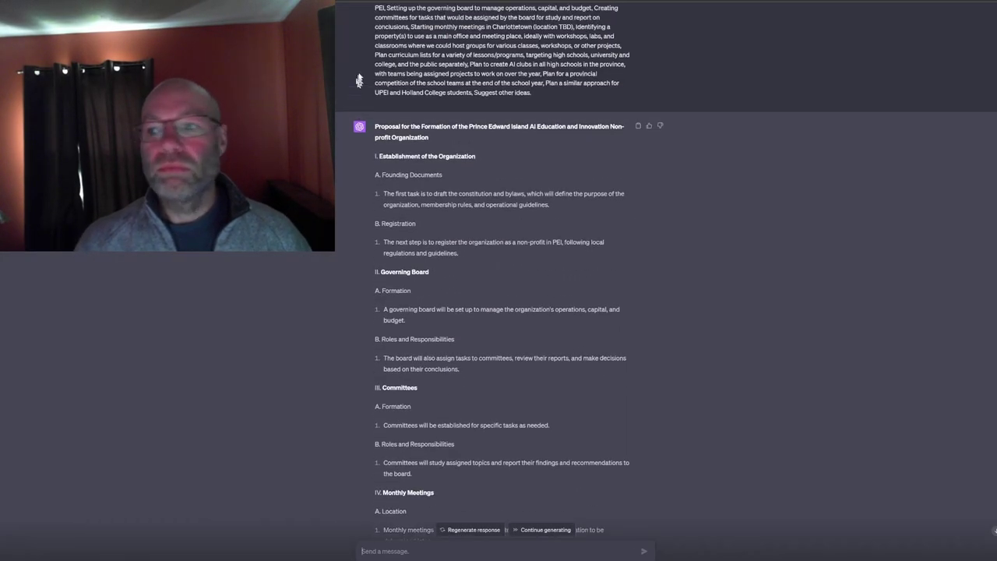
scroll(359, 81, up, 20)
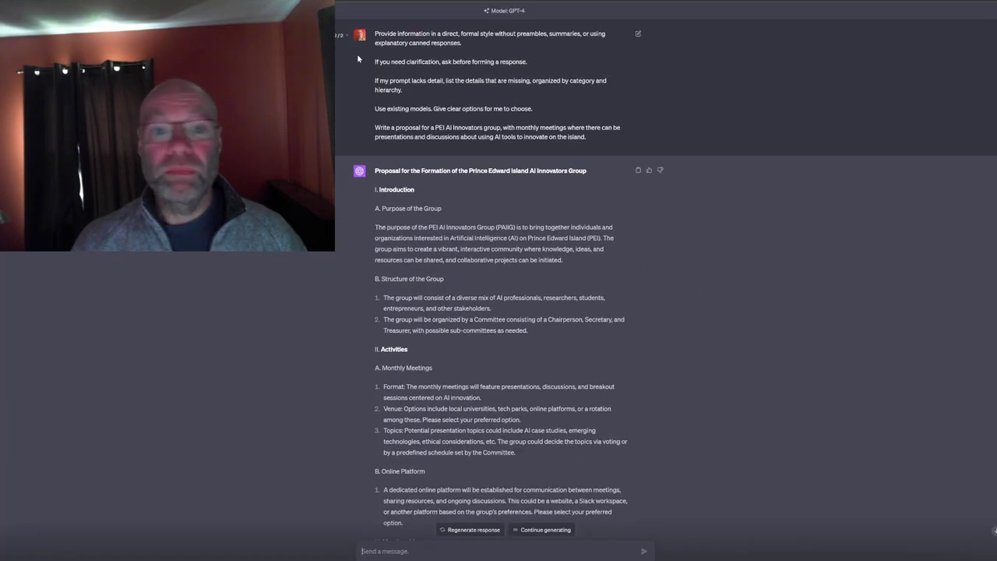
click(329, 35)
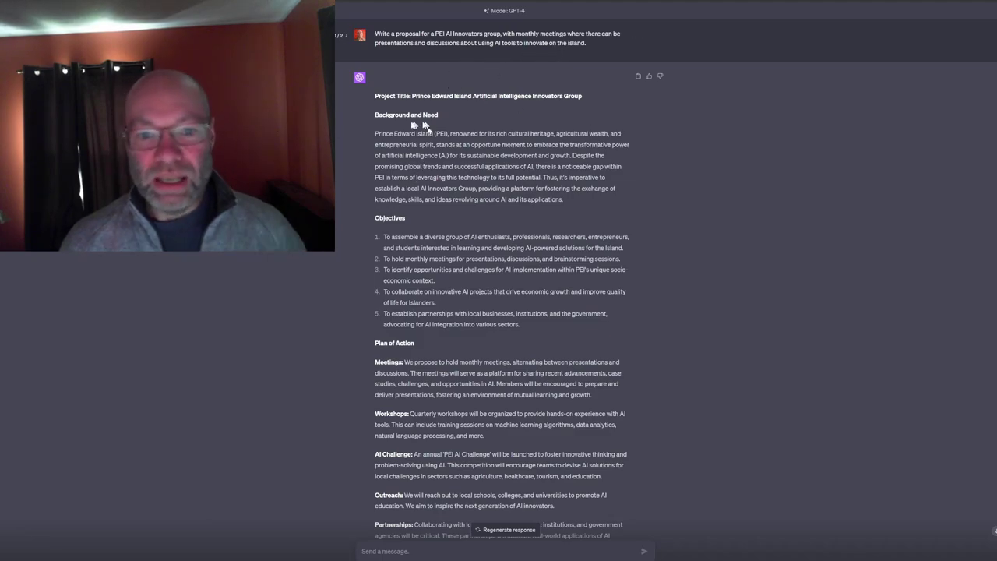
scroll(499, 143, down, 5)
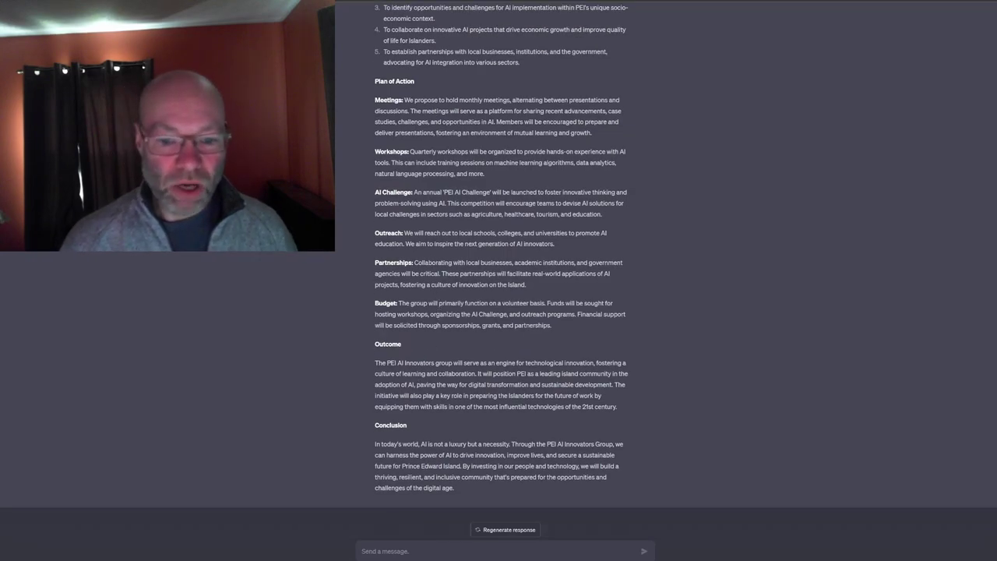
scroll(441, 421, up, 5)
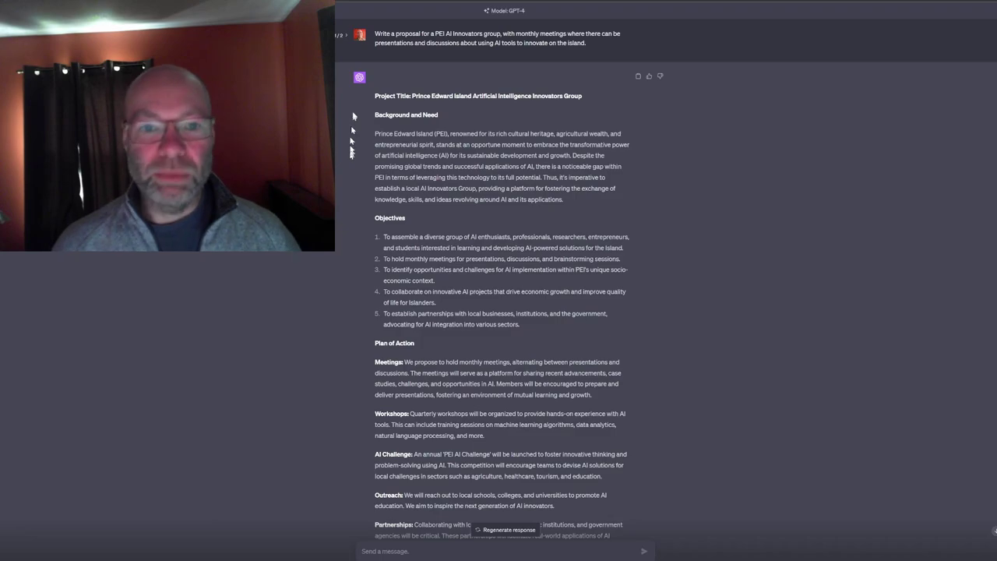
Switch to the second PEI AI Innovators prompt version and read its structured proposal through the details needed for further development.
click(345, 36)
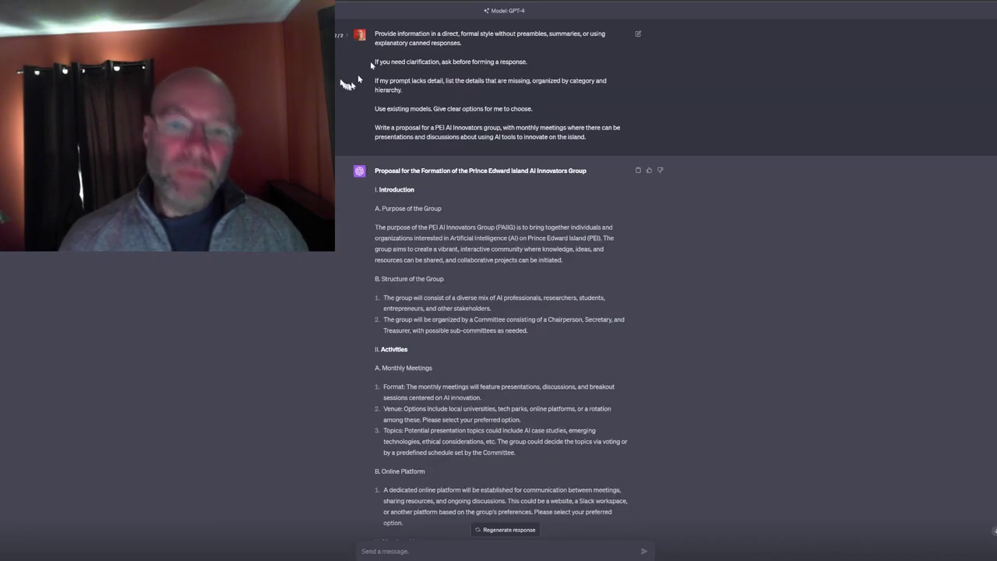
scroll(389, 47, down, 3)
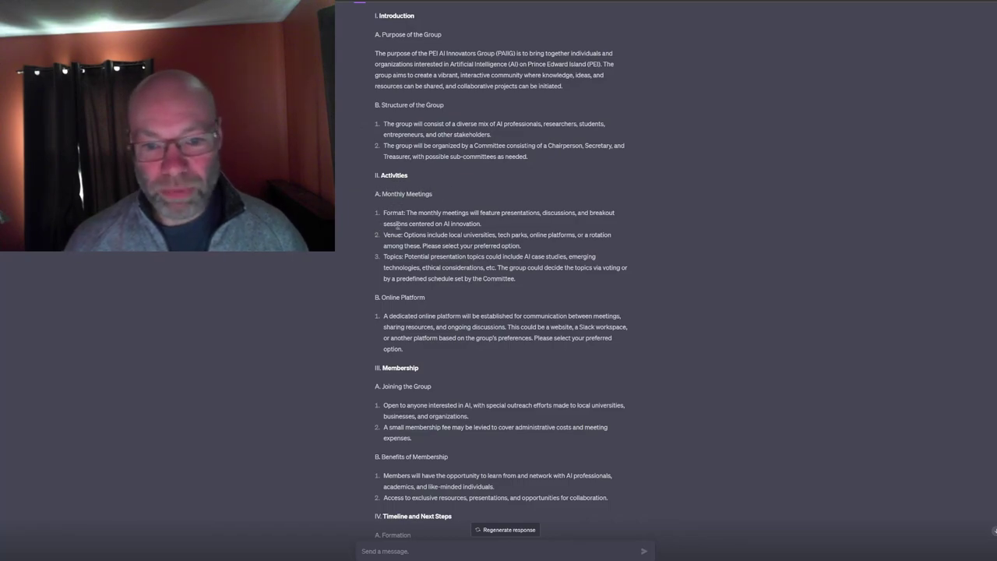
scroll(403, 253, down, 2)
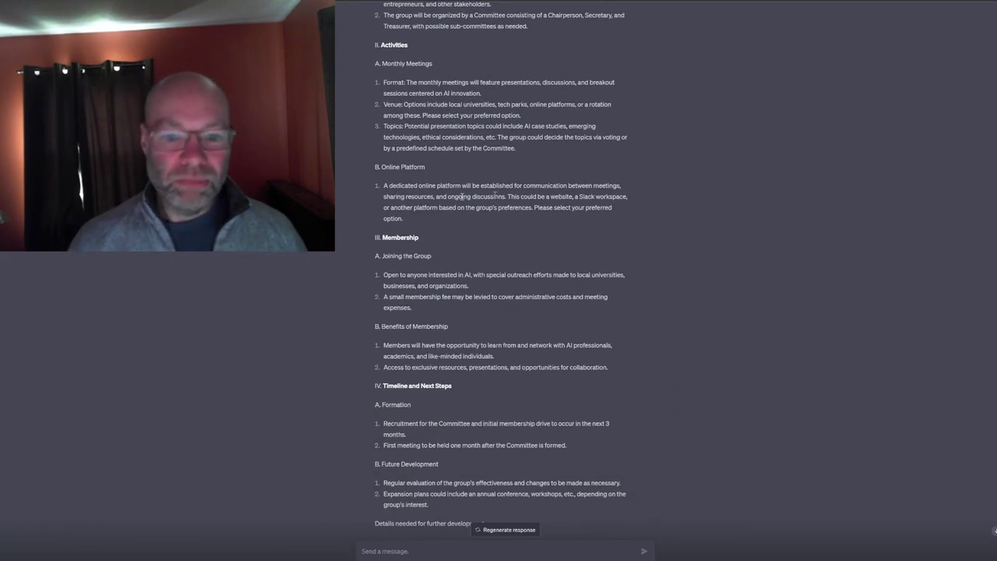
scroll(468, 196, down, 2)
scroll(498, 195, down, 2)
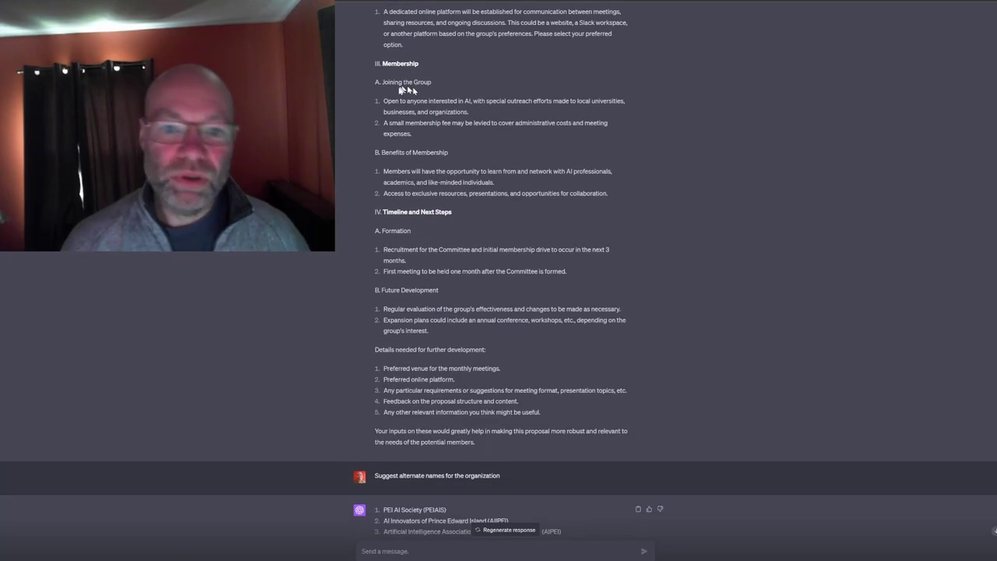
Return to the first PEI AI Innovators prompt version and review its proposal from Background and Need to the Outcome.
scroll(472, 210, down, 1)
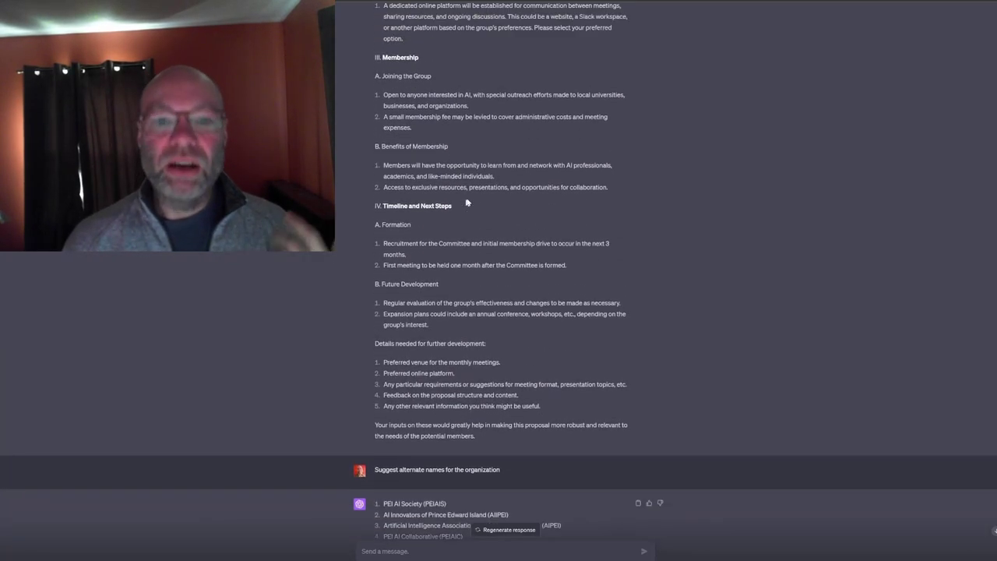
scroll(467, 202, up, 10)
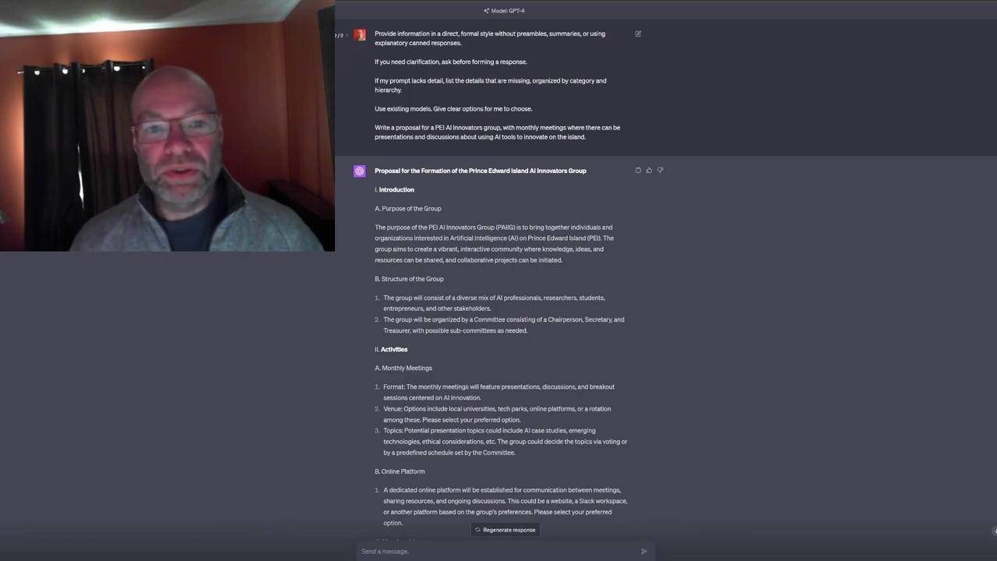
click(346, 35)
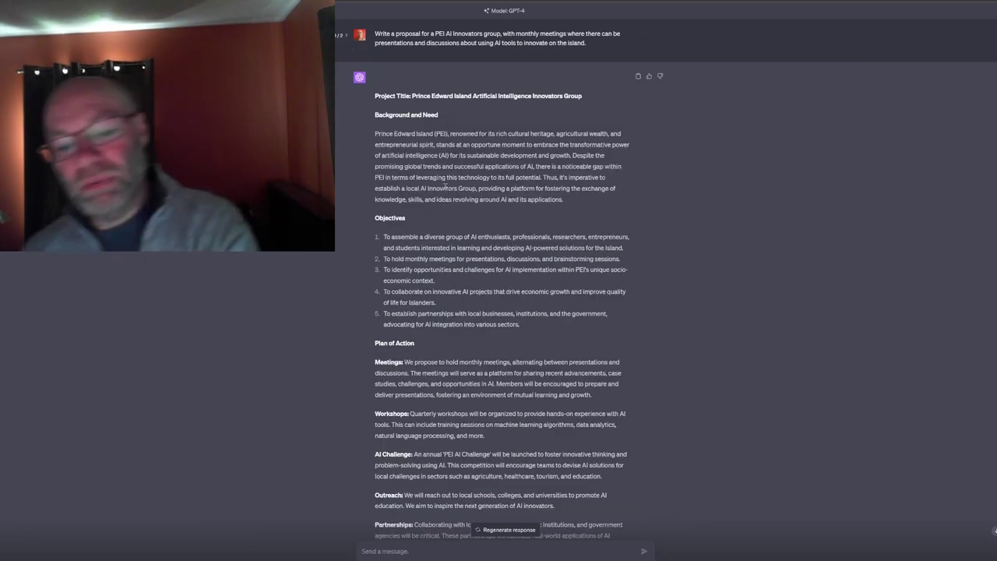
scroll(446, 187, down, 2)
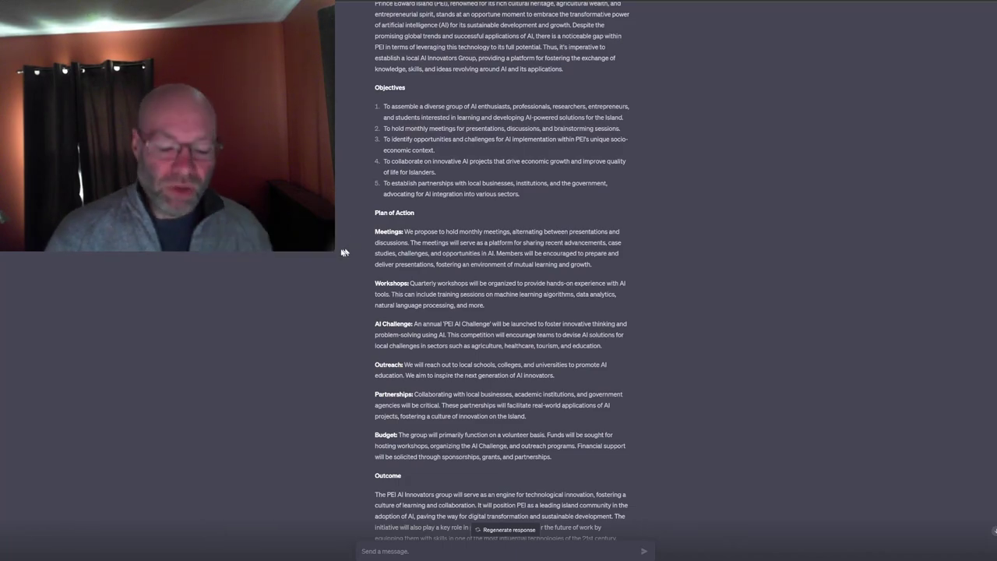
scroll(355, 247, up, 2)
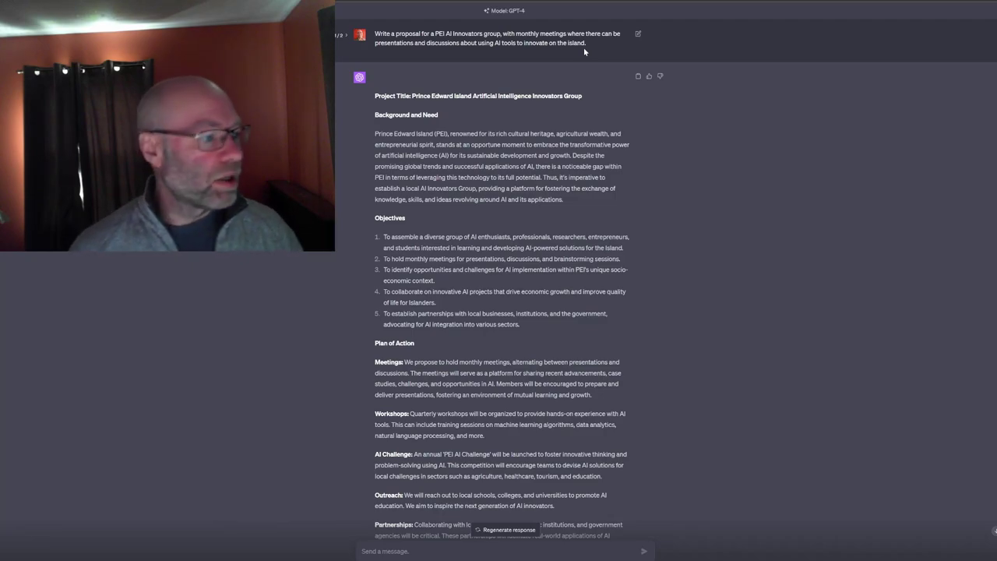
Switch to the second PEI AI Innovators prompt version, highlight the style instructions added before the request, and review the start of its proposal.
click(346, 35)
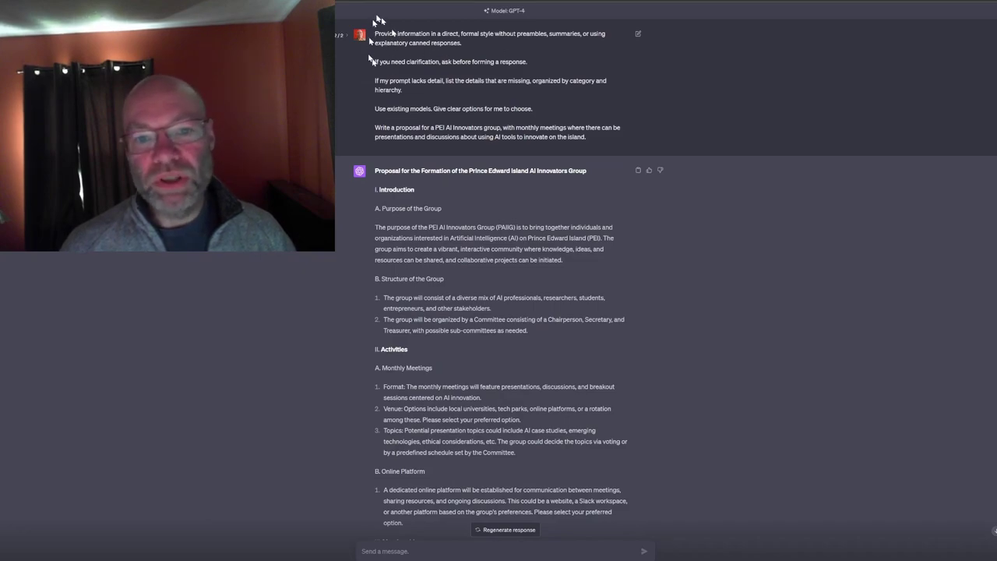
drag(376, 99, 535, 109)
drag(496, 81, 374, 33)
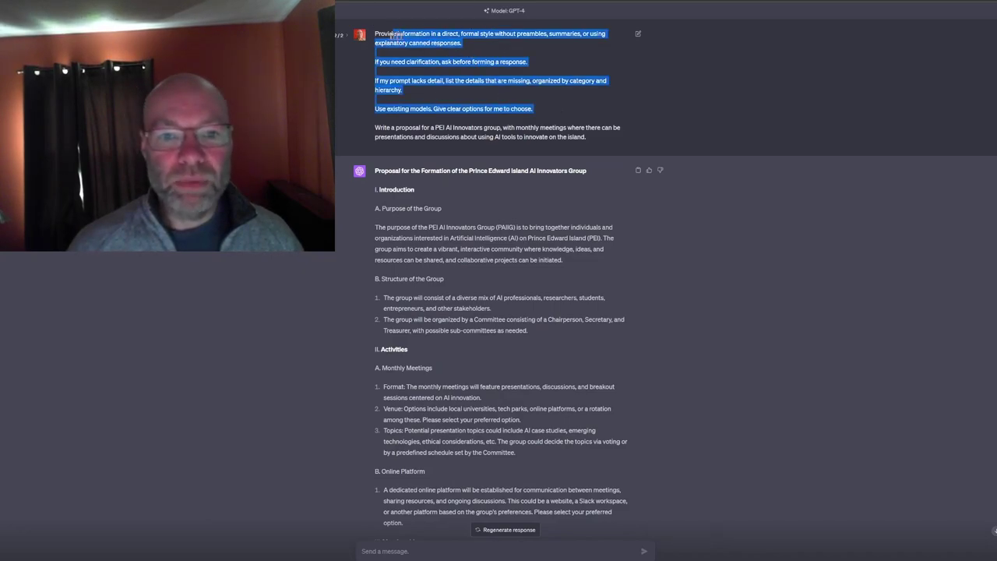
click(353, 114)
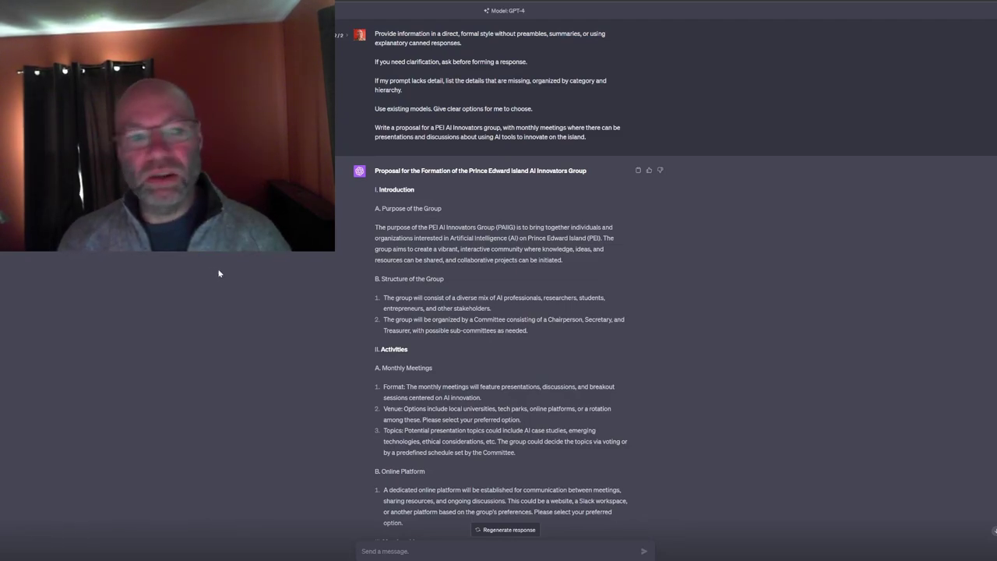
scroll(218, 270, down, 1)
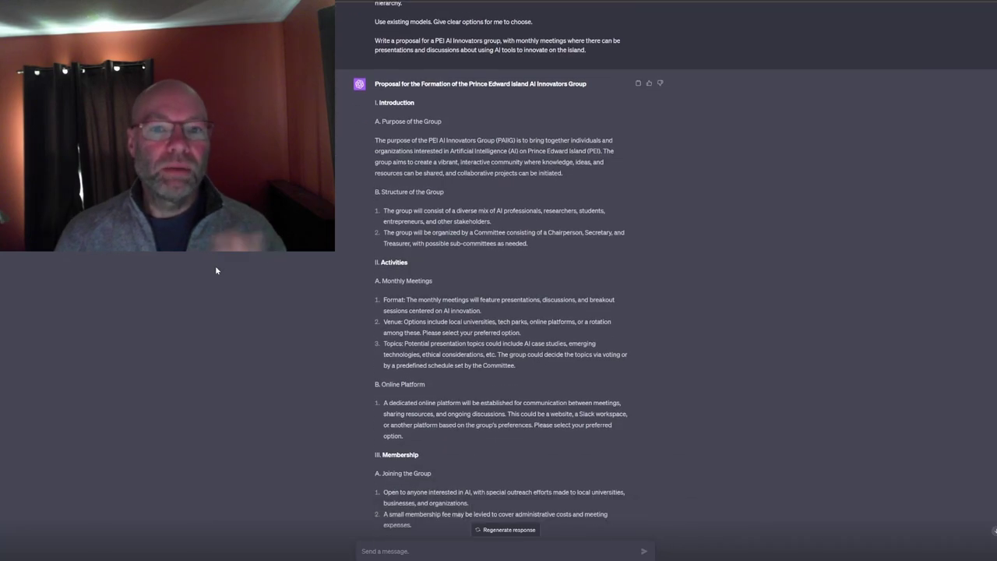
scroll(218, 270, up, 1)
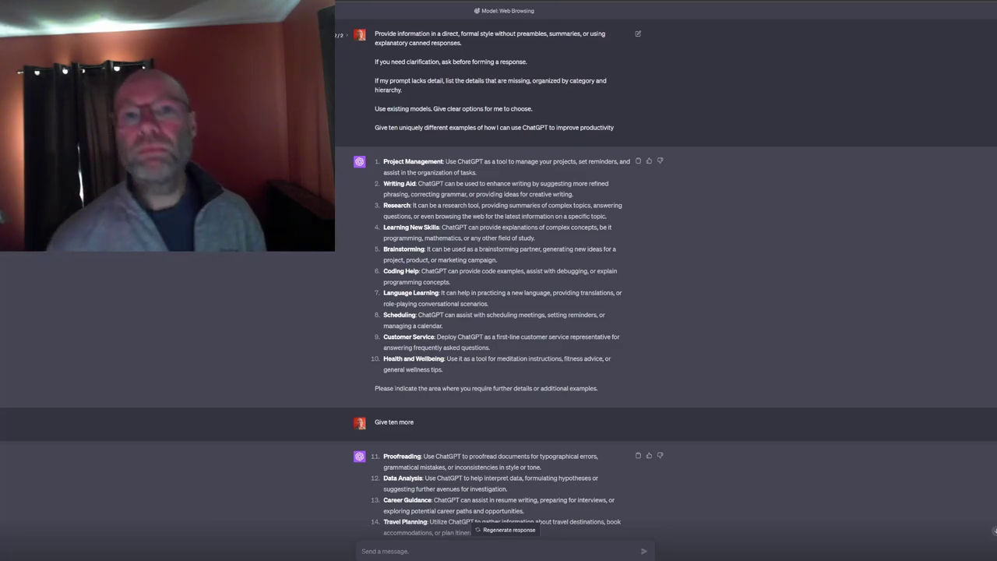
In the conversation about using ChatGPT to improve productivity, highlight the Research example and the Web Browsing model label.
scroll(401, 75, down, 1)
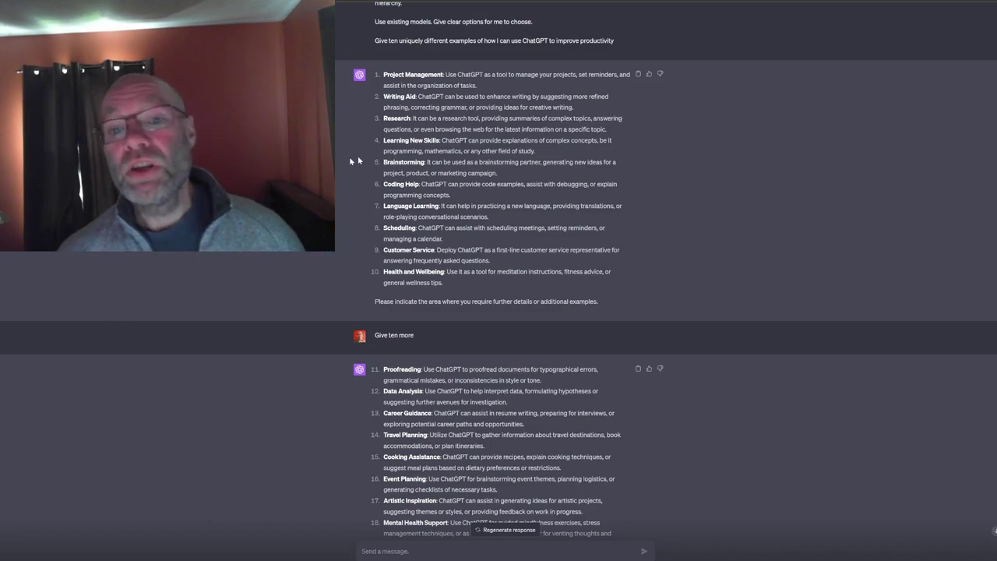
double_click(389, 119)
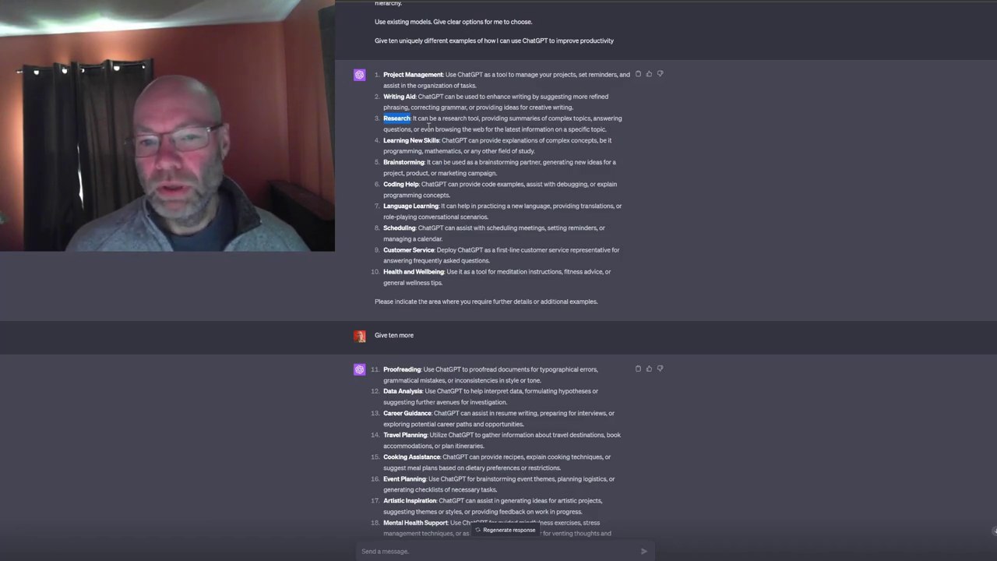
scroll(428, 124, up, 1)
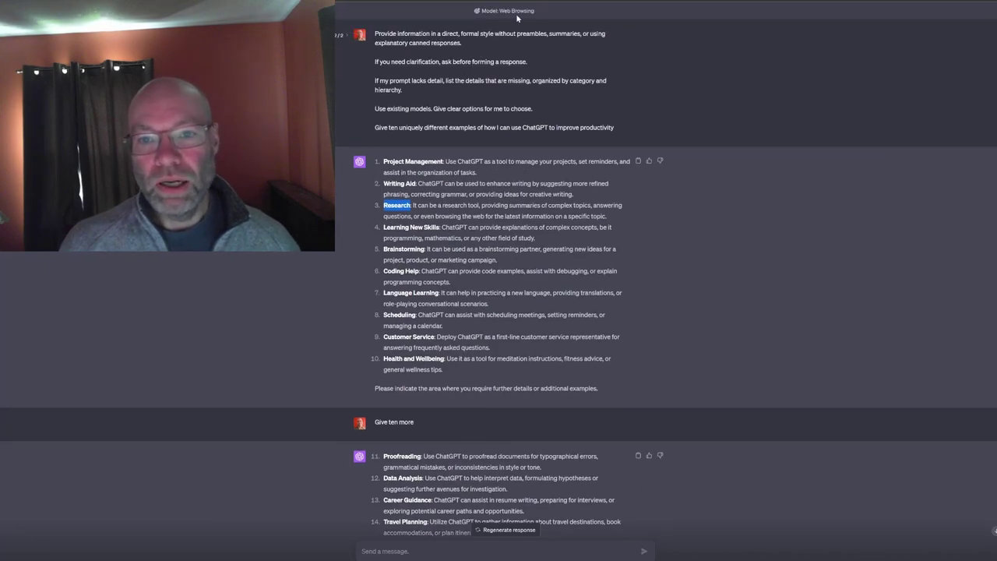
drag(465, 15, 566, 16)
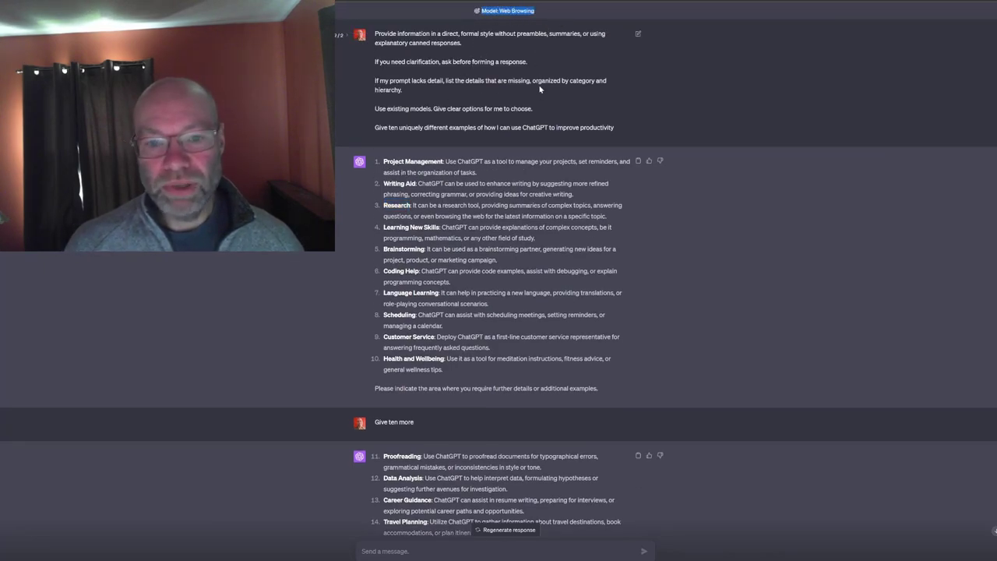
click(519, 18)
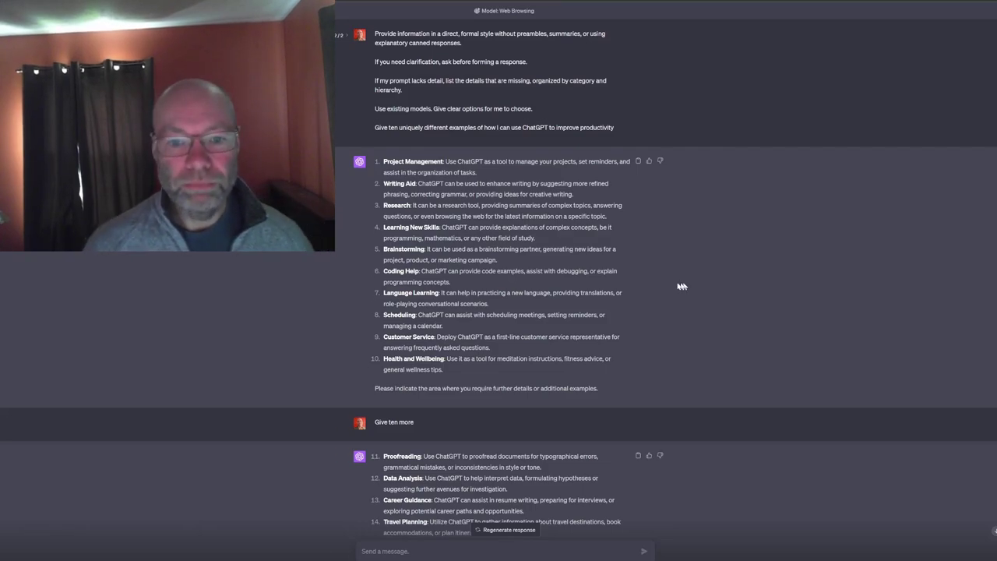
Read on through the first ten productivity examples, highlighting the Customer Service and Health and Wellbeing entries.
scroll(425, 257, down, 2)
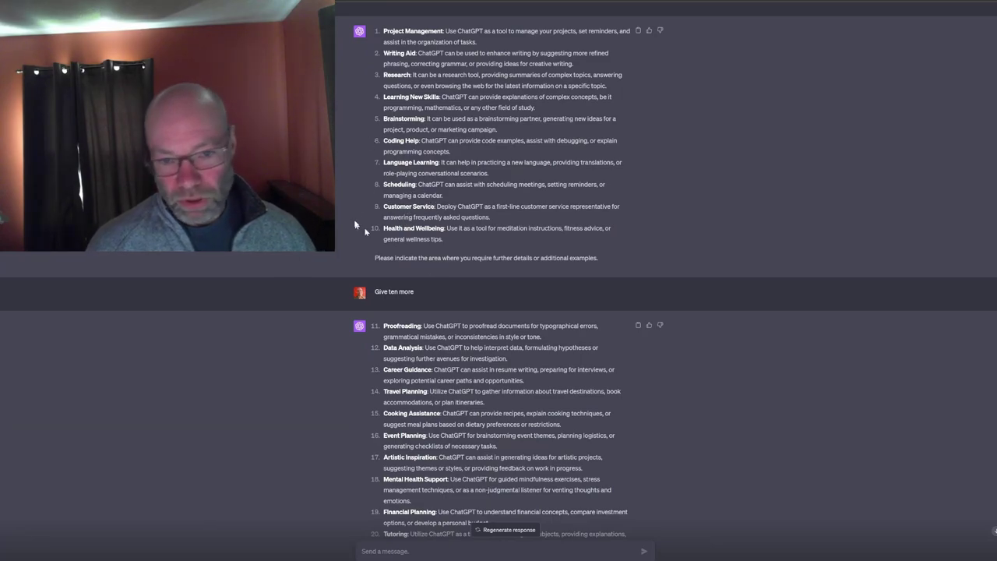
scroll(447, 205, down, 2)
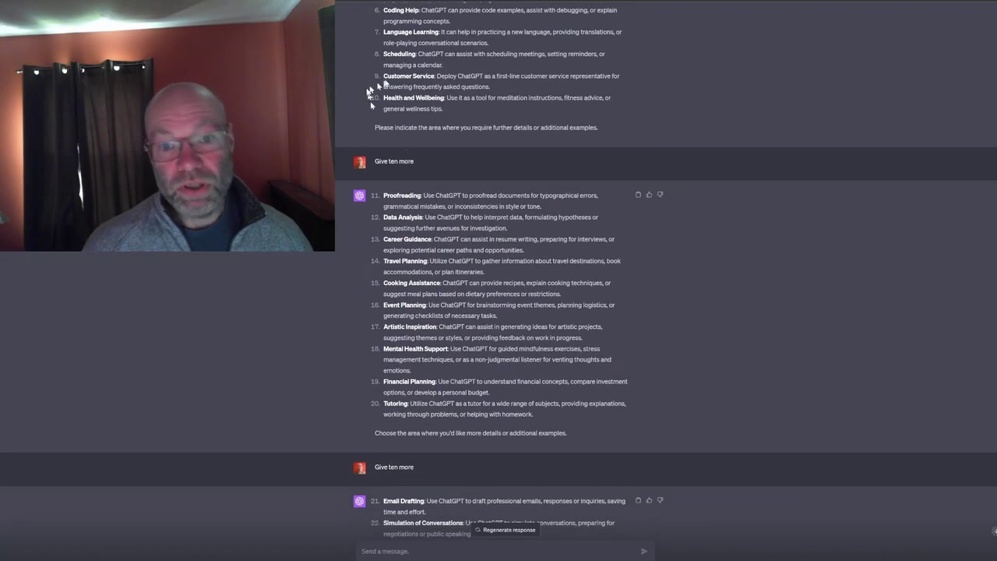
drag(383, 76, 446, 76)
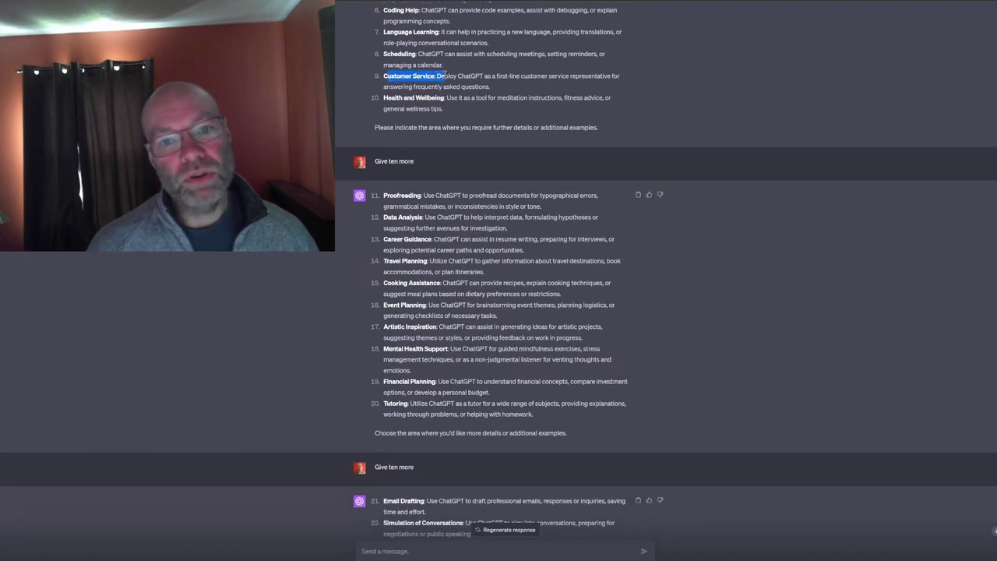
click(564, 89)
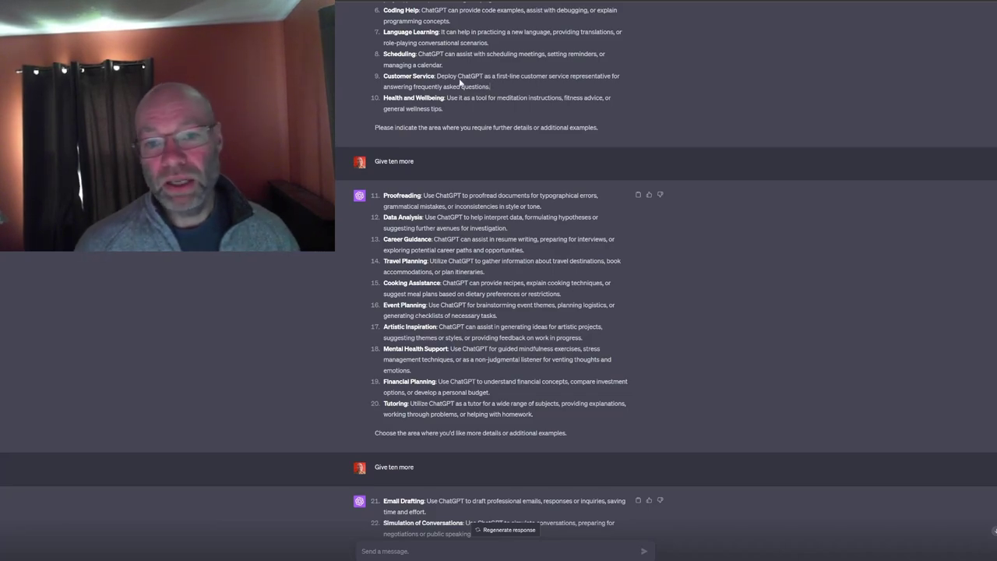
drag(434, 75, 527, 88)
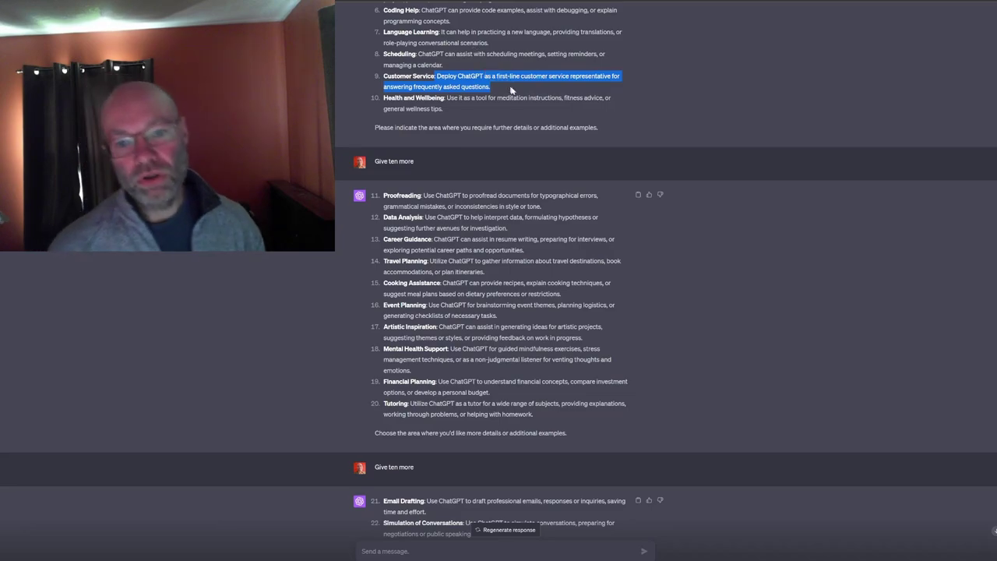
click(495, 89)
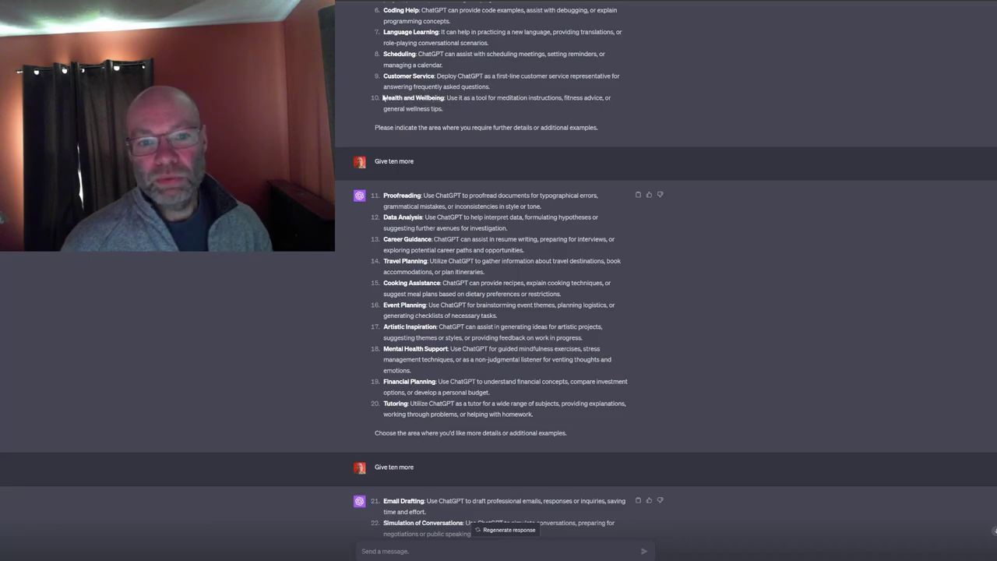
drag(384, 98, 455, 112)
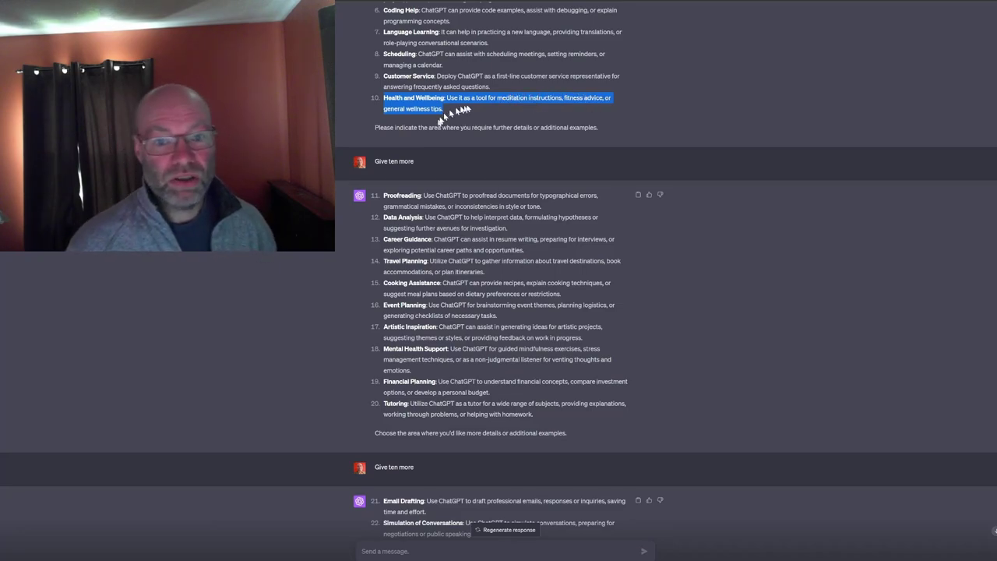
click(472, 108)
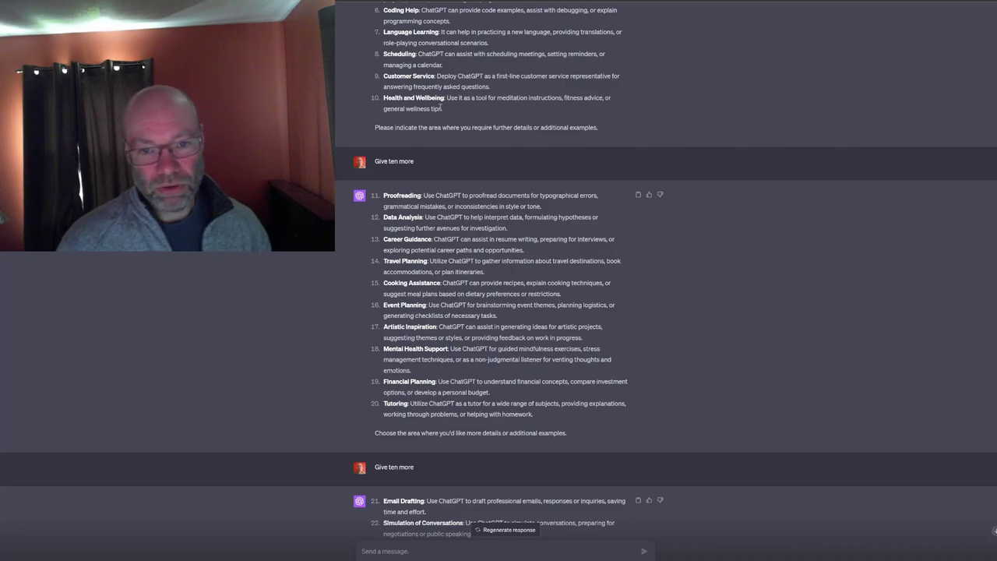
Review the second set of ten examples, highlighting Data Analysis and the word "meal" under Cooking Assistance.
scroll(390, 117, down, 3)
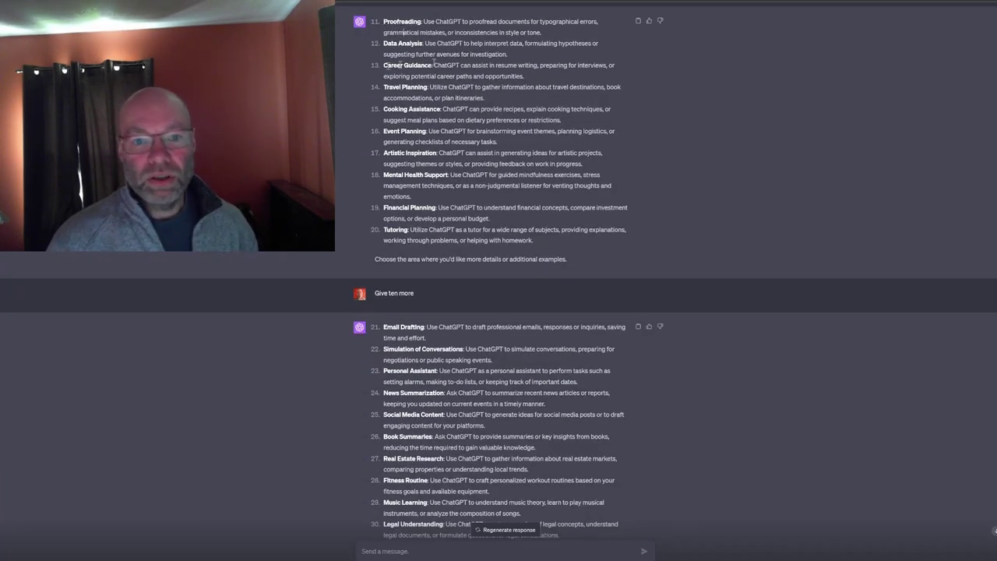
drag(383, 44, 425, 44)
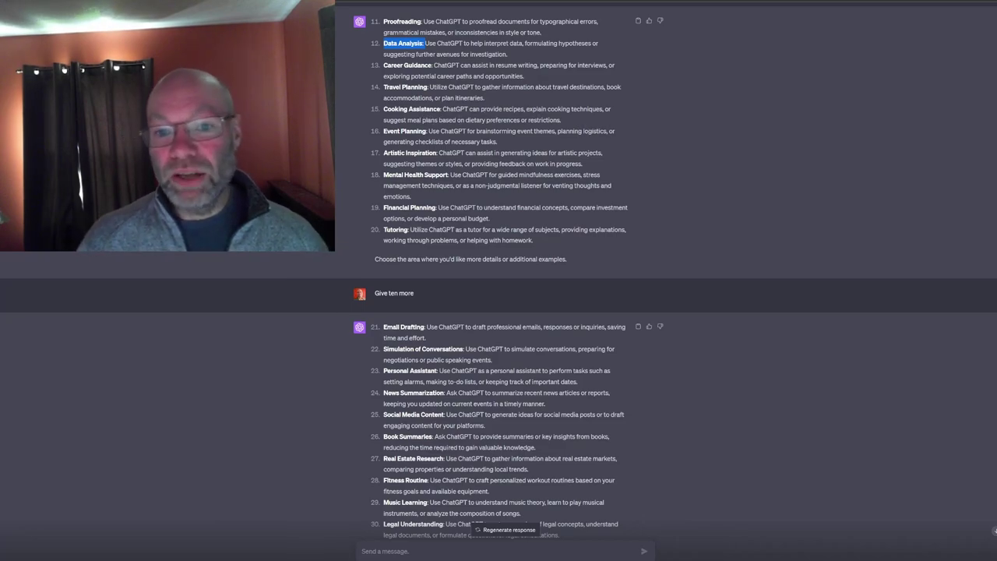
click(421, 117)
double_click(421, 119)
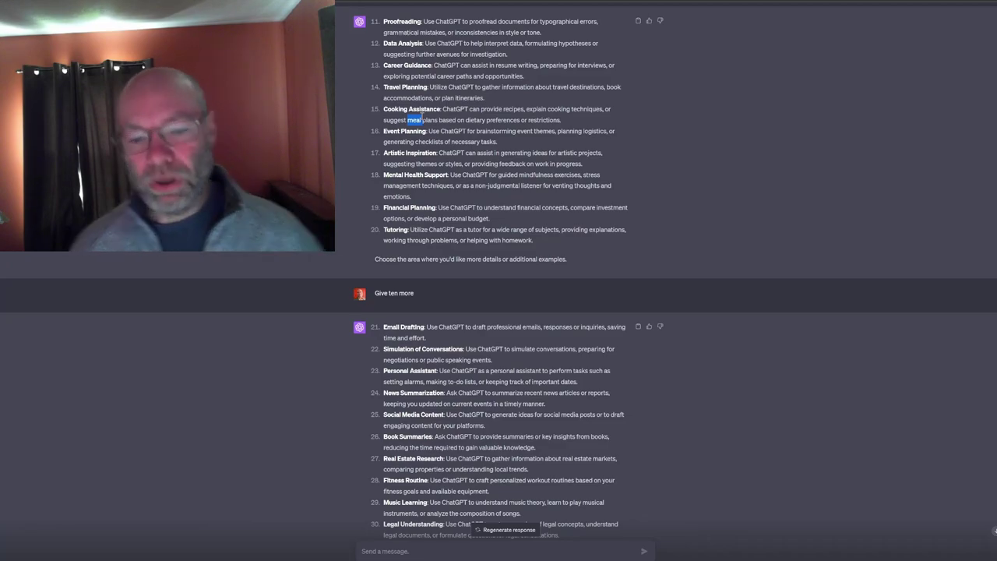
Read the remaining examples up to number 20, highlighting the Mental Health Support entry and the Tutoring heading.
scroll(385, 76, down, 1)
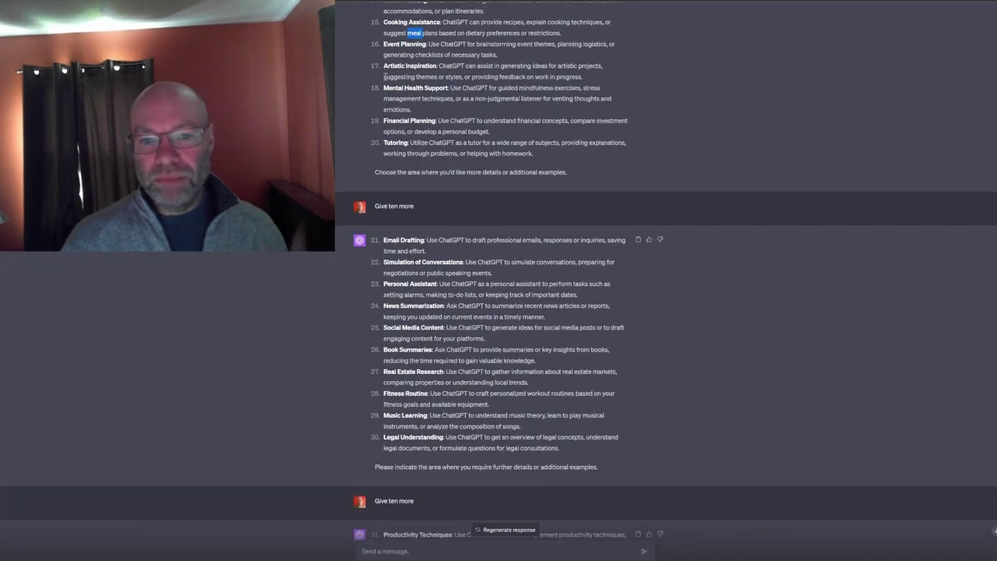
scroll(433, 90, down, 2)
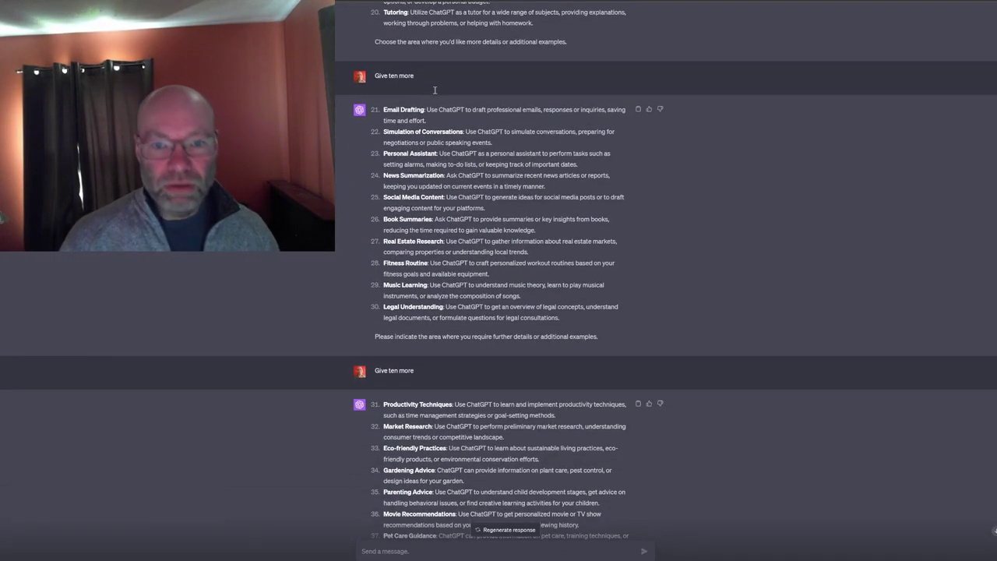
scroll(434, 90, up, 1)
mouse_move(383, 43)
mouse_down()
mouse_move(468, 56)
mouse_move(419, 67)
mouse_up()
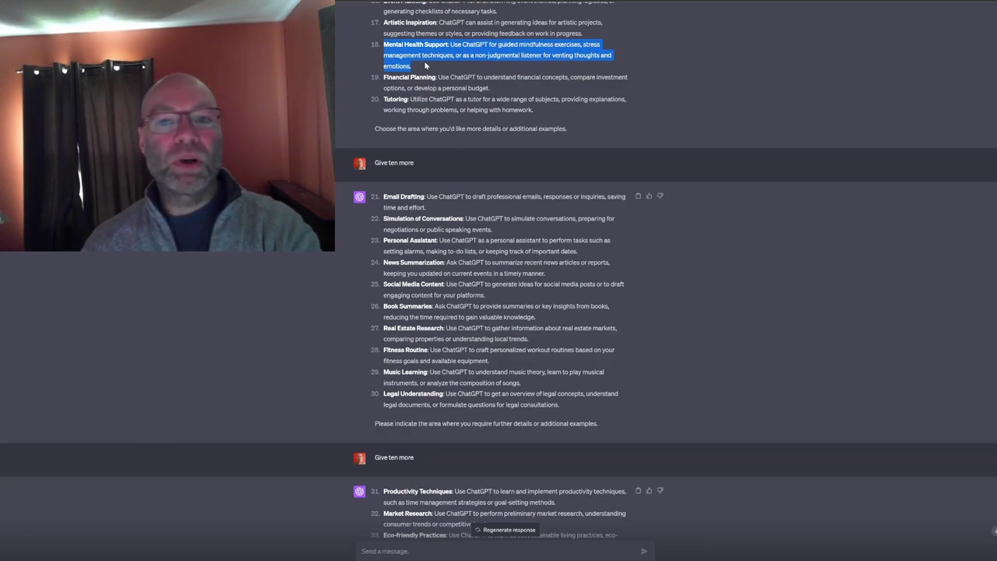
click(377, 56)
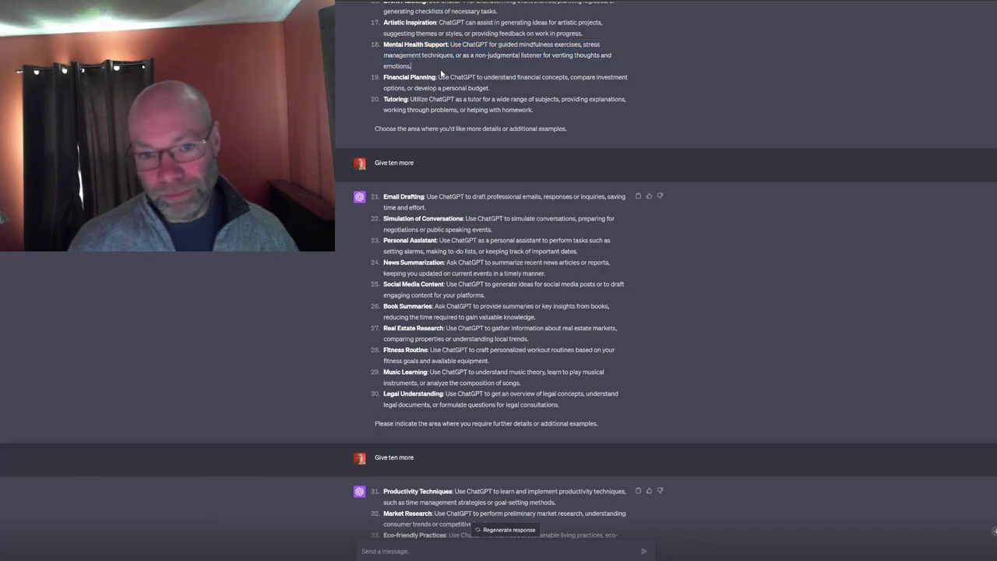
double_click(395, 99)
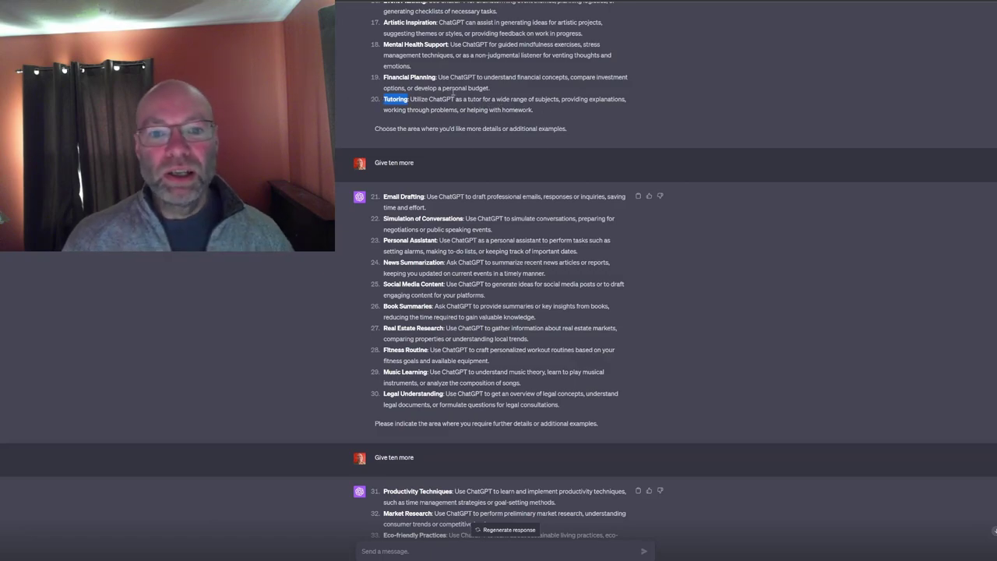
click(524, 86)
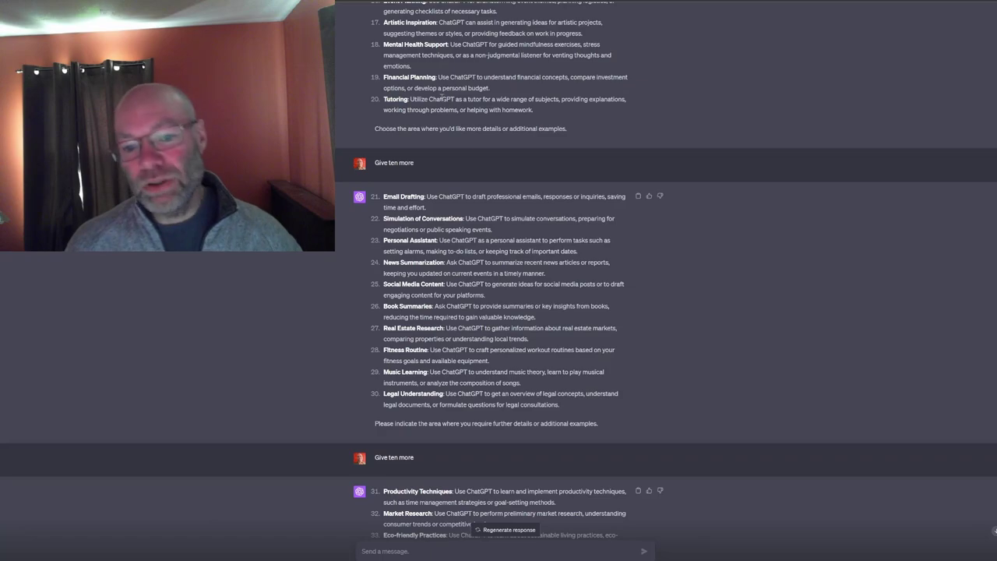
Read the third set of examples, from Email Drafting to Legal Understanding, highlighting the word "Summaries" in Book Summaries.
scroll(518, 96, down, 1)
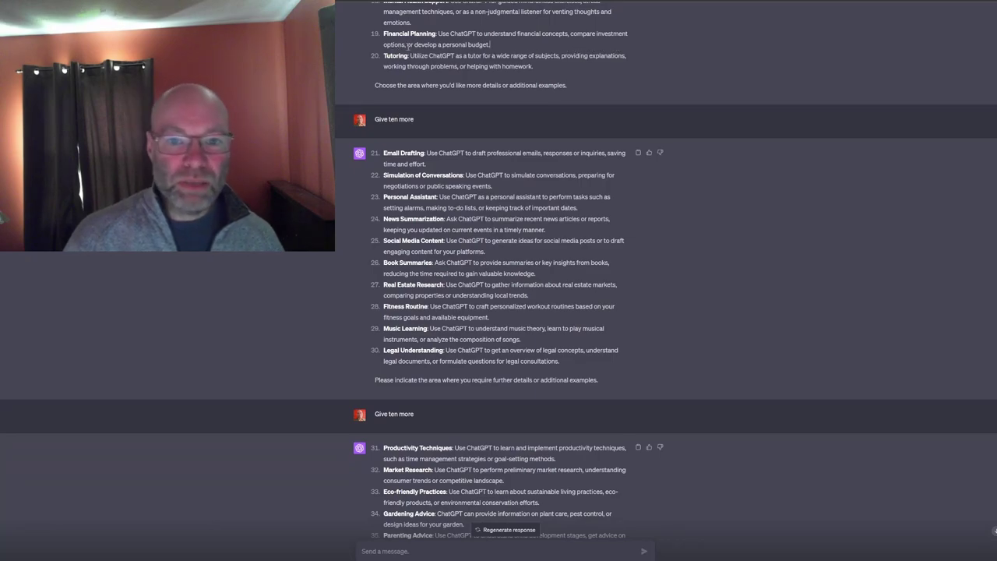
scroll(511, 52, down, 3)
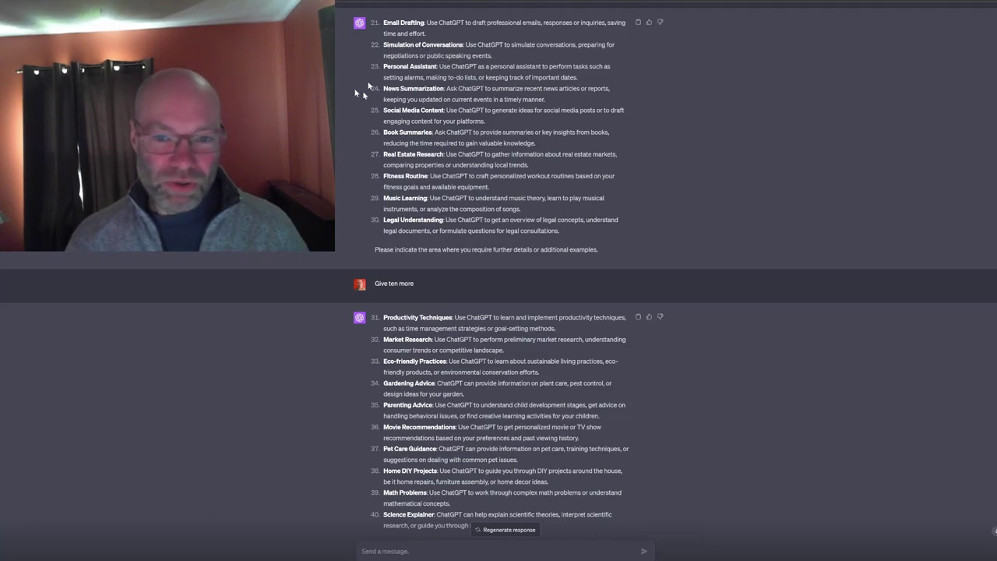
double_click(411, 134)
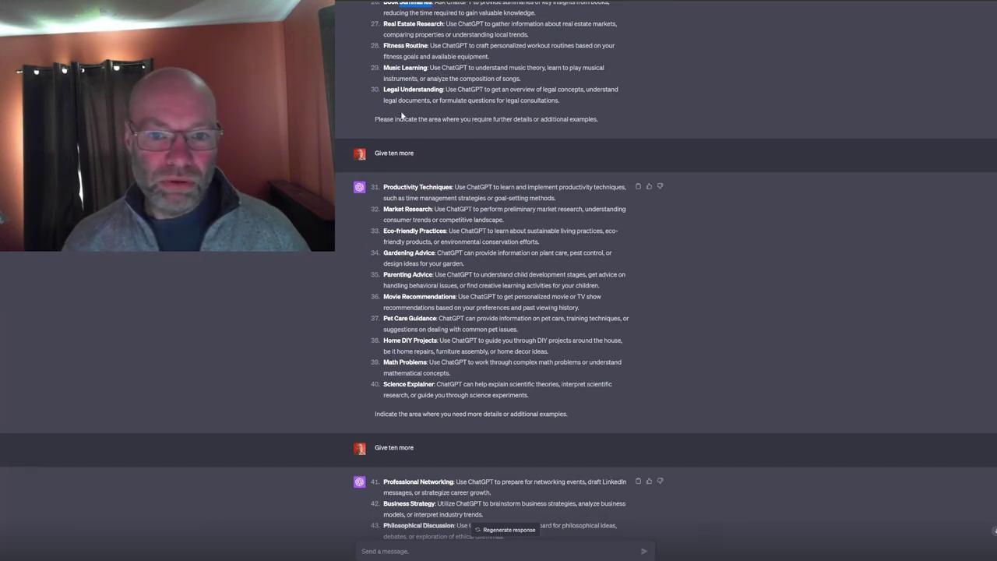
Read the fourth set of examples, from Productivity Techniques to Science Explainer, highlighting the Math Problems entry.
scroll(421, 176, down, 1)
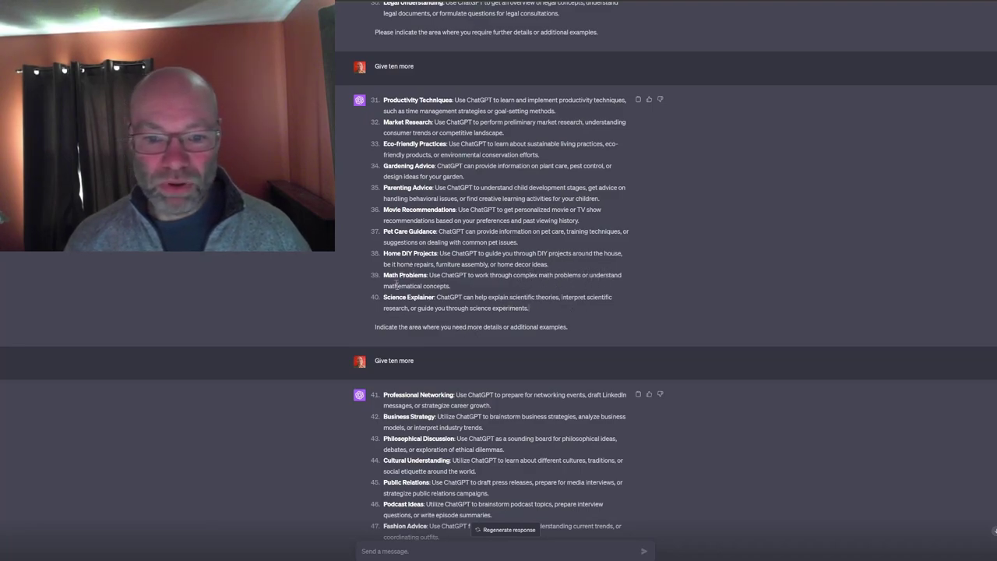
drag(465, 290, 384, 274)
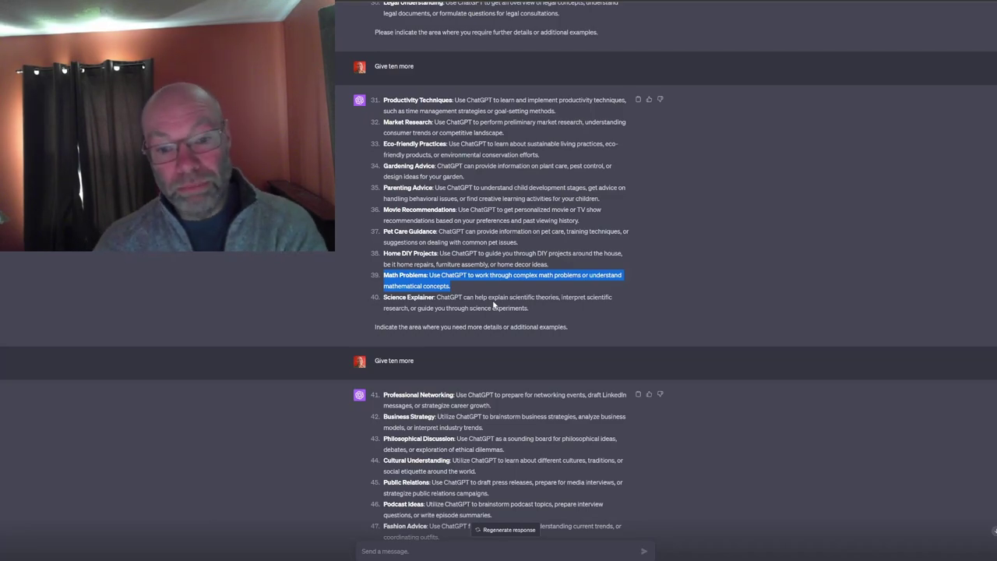
right_click(493, 303)
click(458, 280)
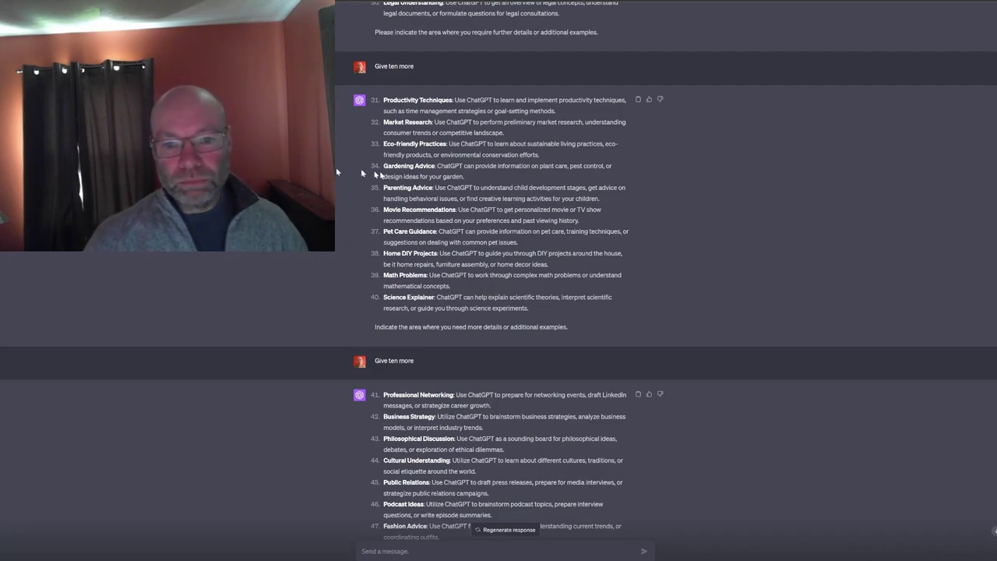
Read the fifth set of examples, from Professional Networking to Poetry and Lyrics, highlighting the end of the Business Strategy entry.
scroll(389, 343, down, 2)
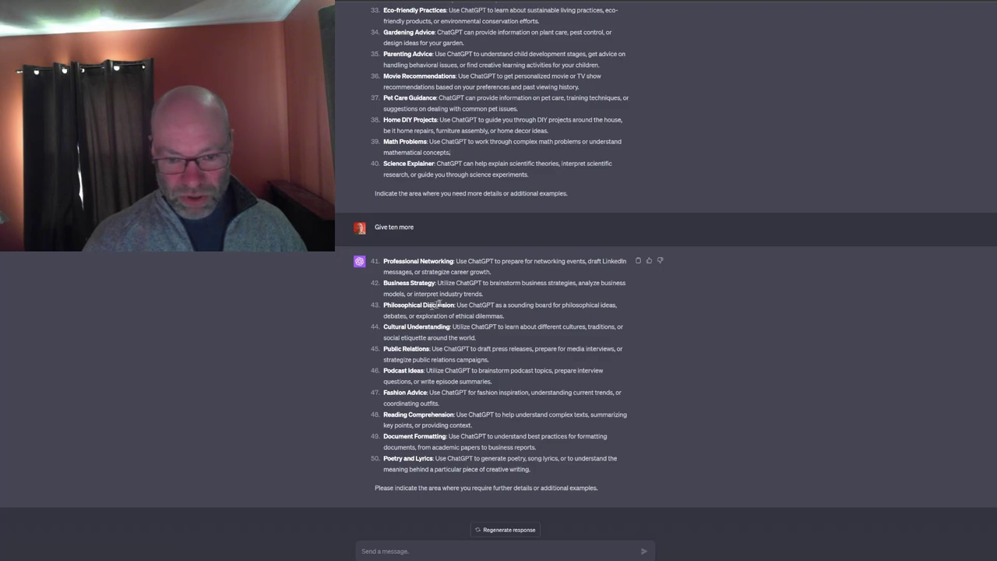
drag(384, 306, 455, 306)
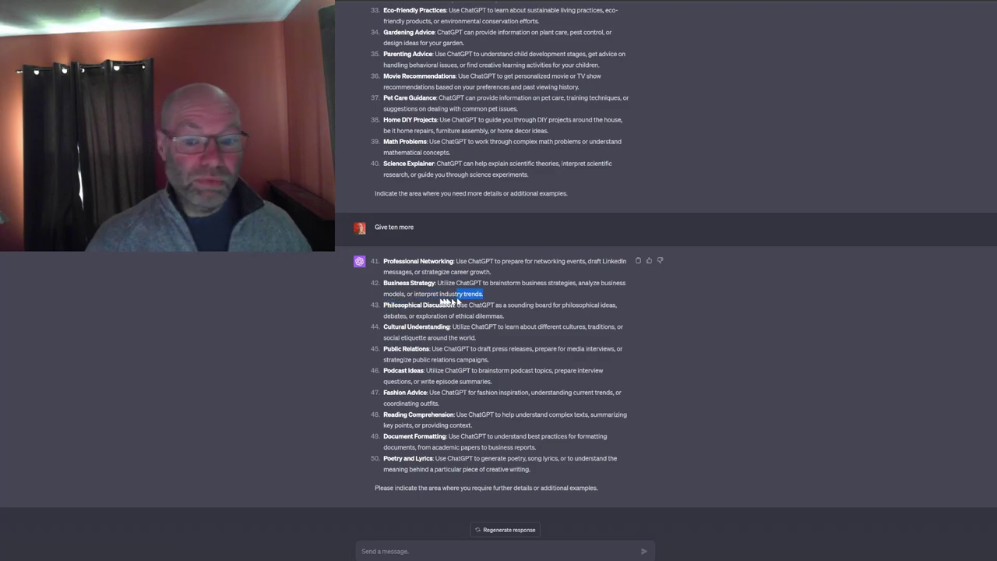
click(455, 306)
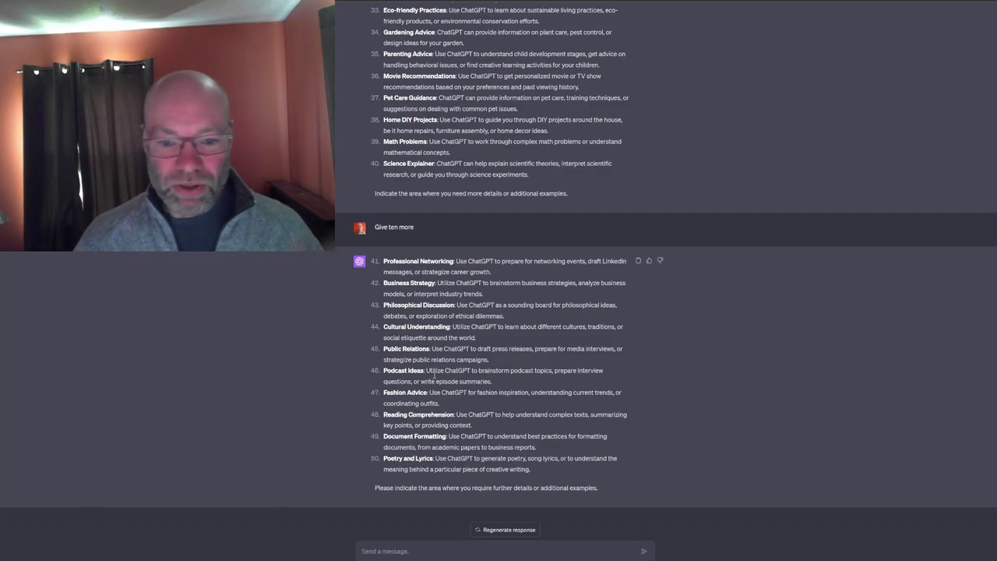
Look back over the fifty ChatGPT use examples, from the last set up to the Proofreading to Tutoring set.
scroll(440, 392, up, 3)
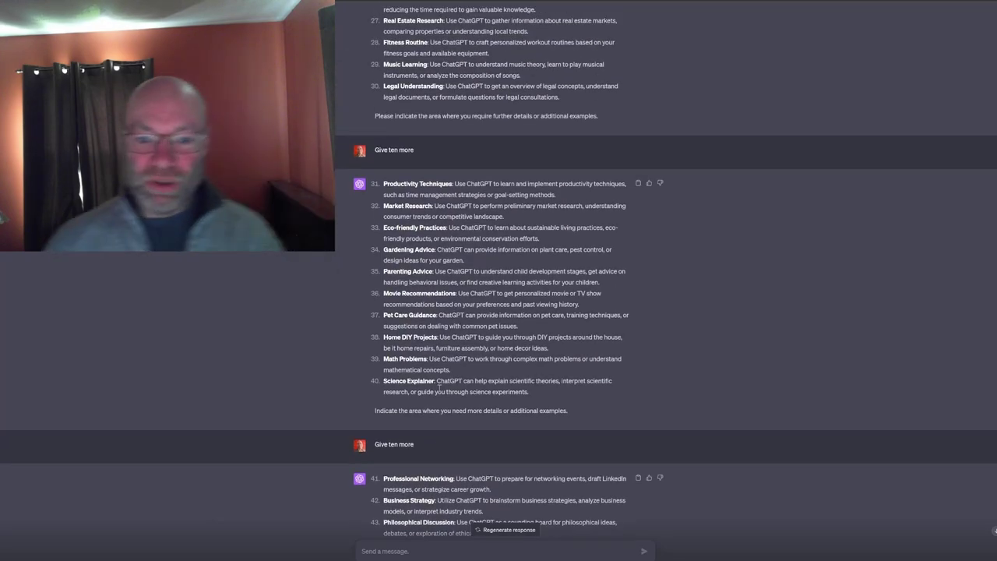
scroll(440, 390, down, 3)
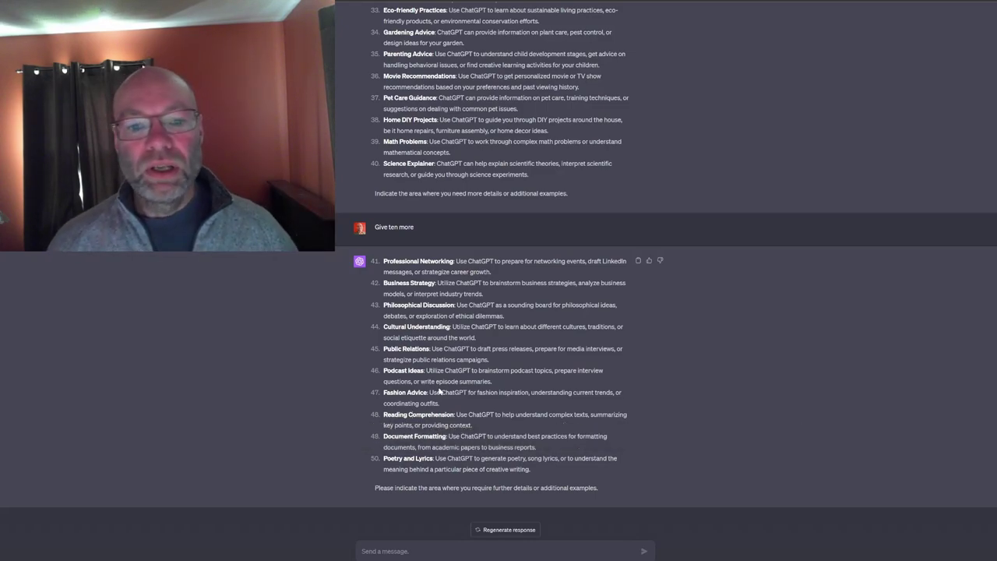
scroll(440, 392, up, 5)
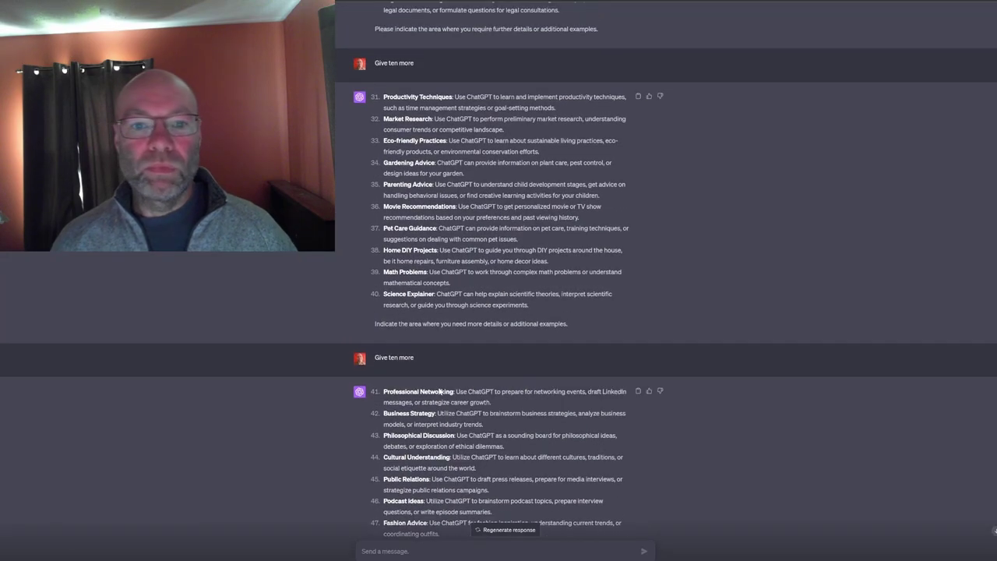
scroll(439, 388, up, 2)
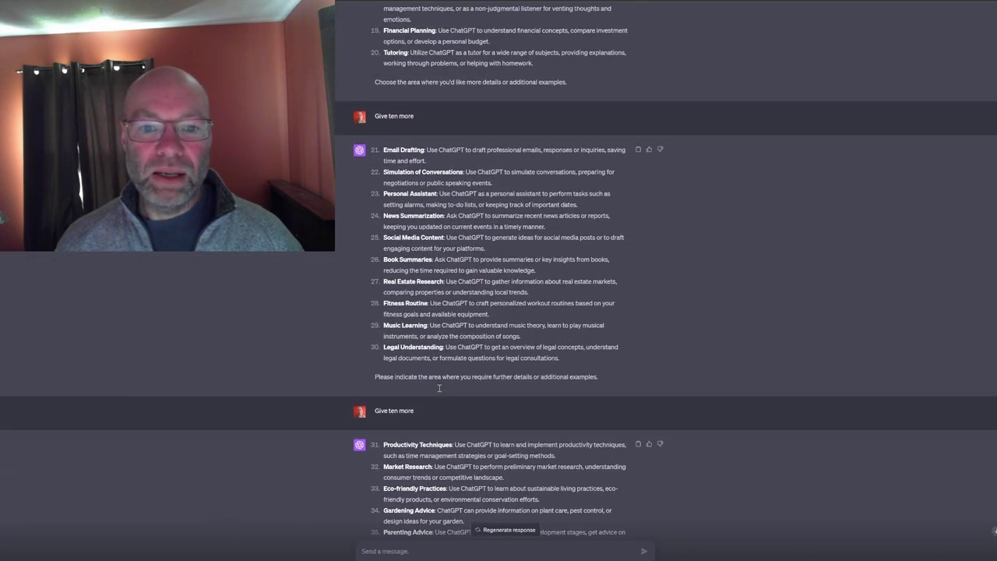
scroll(439, 391, up, 5)
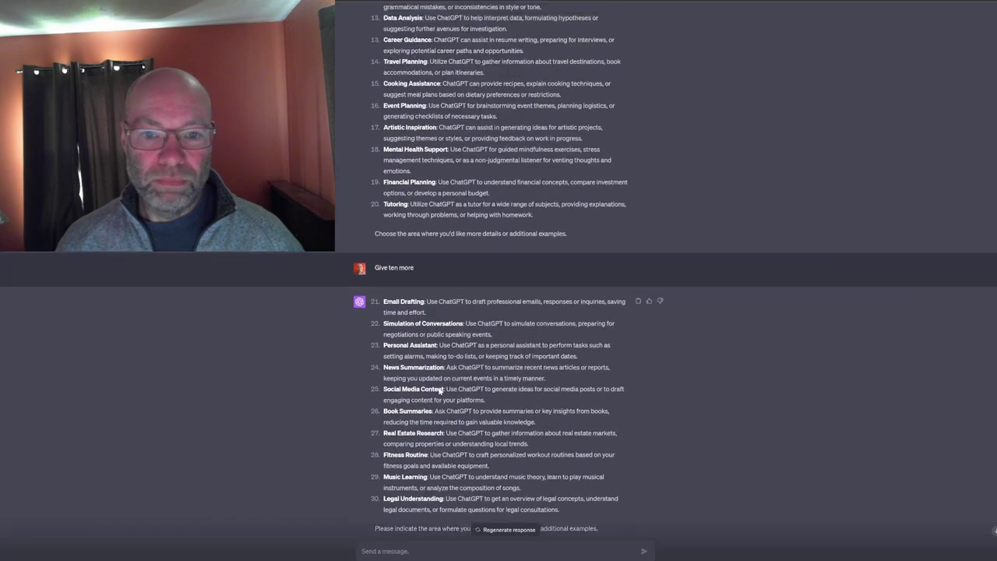
scroll(440, 387, up, 3)
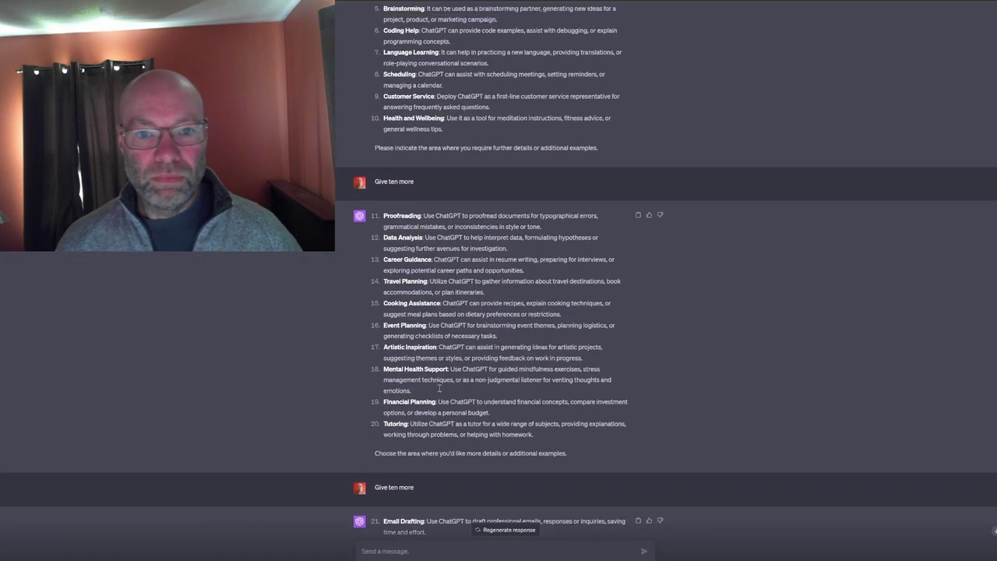